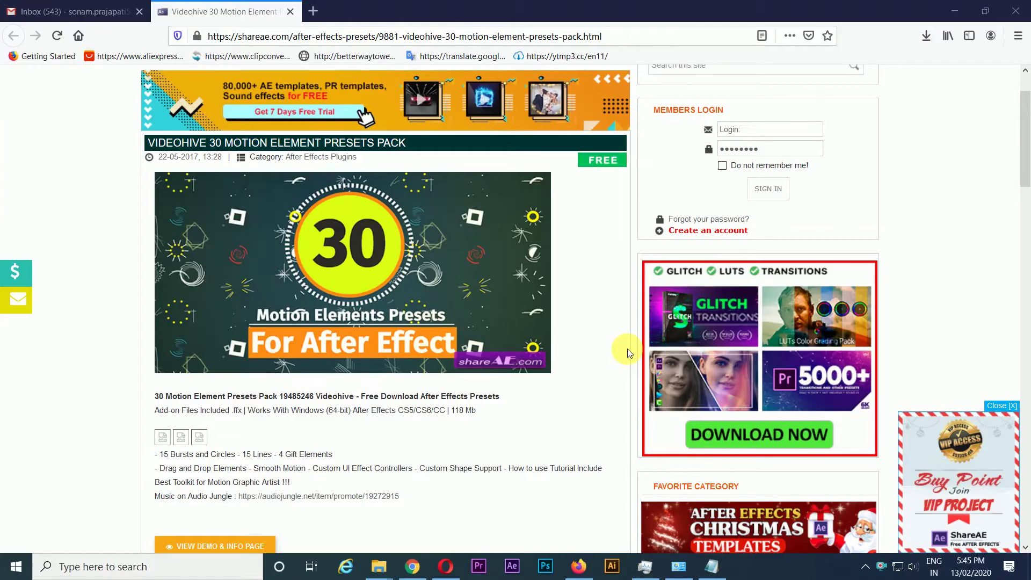
- Scroll the ShareAE post to its download links and open the pack's Zippyshare mirror
scroll(88, 248, "up", 2)
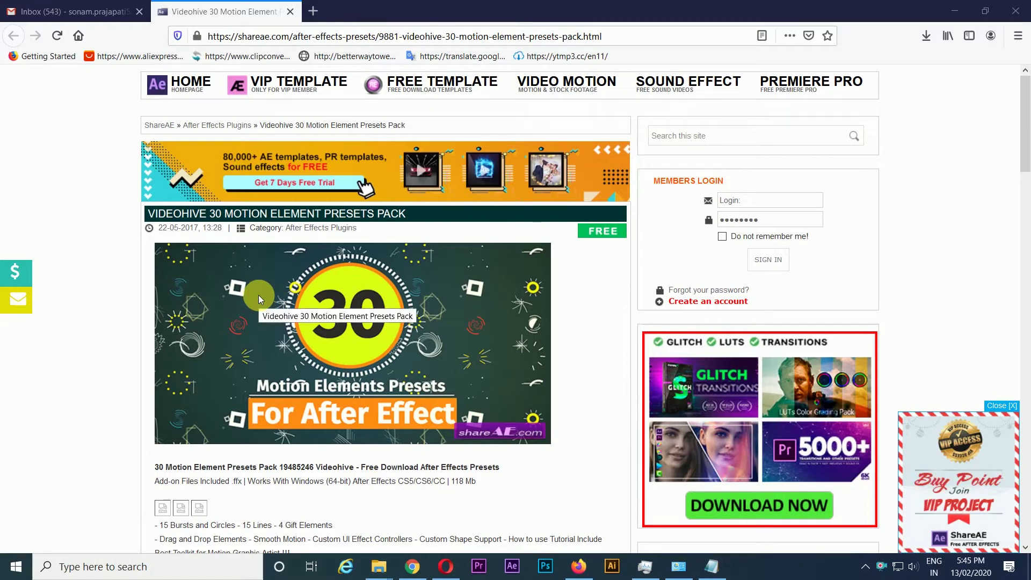
scroll(263, 296, "down", 5)
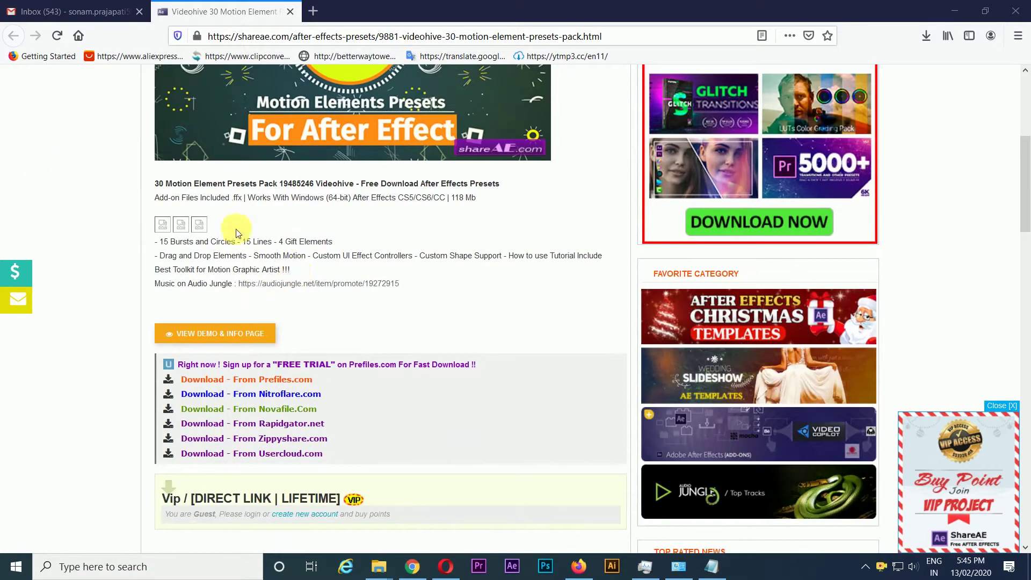
scroll(238, 233, "up", 5)
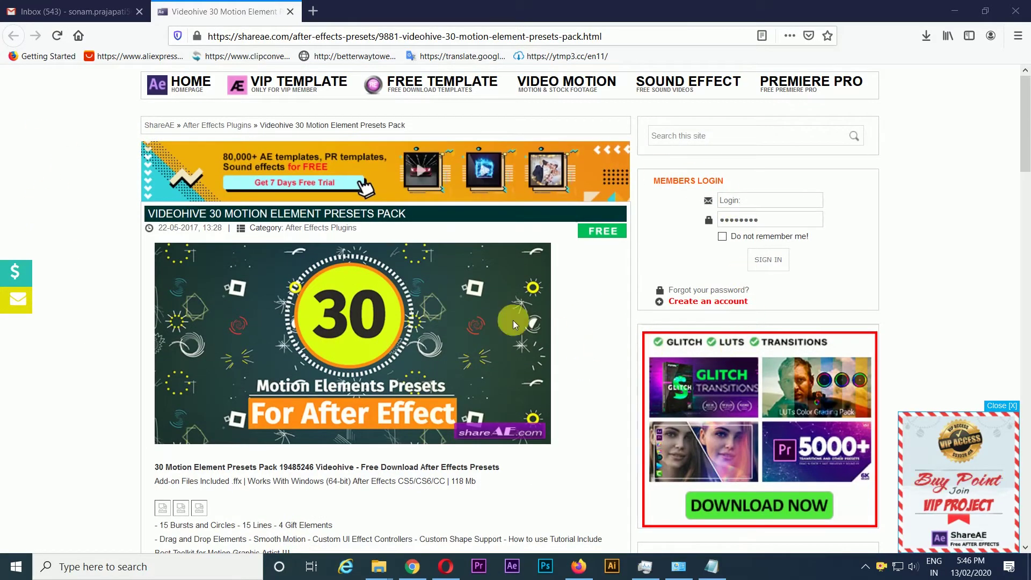
scroll(554, 336, "down", 3)
scroll(518, 305, "down", 5)
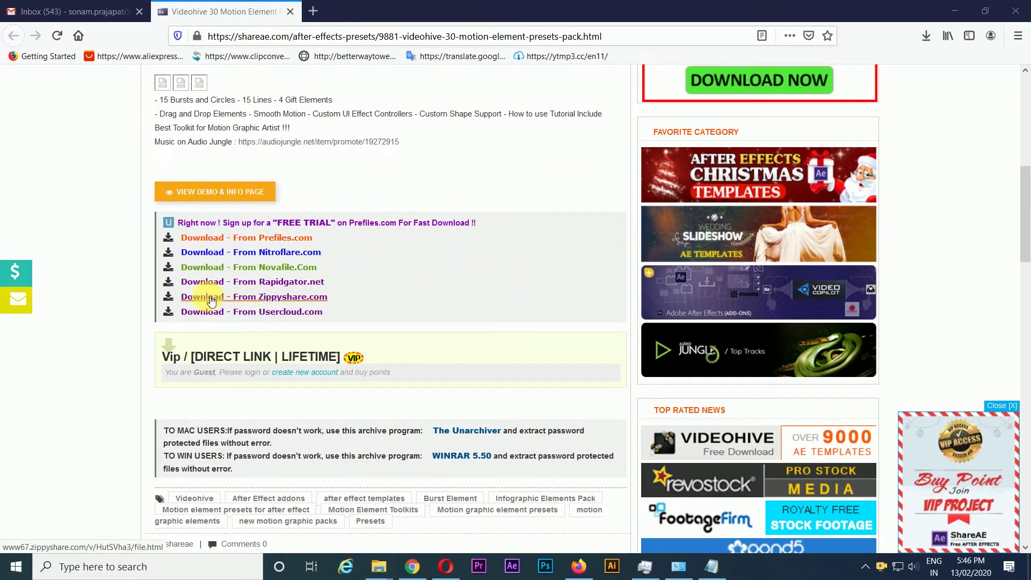
left_click(291, 303)
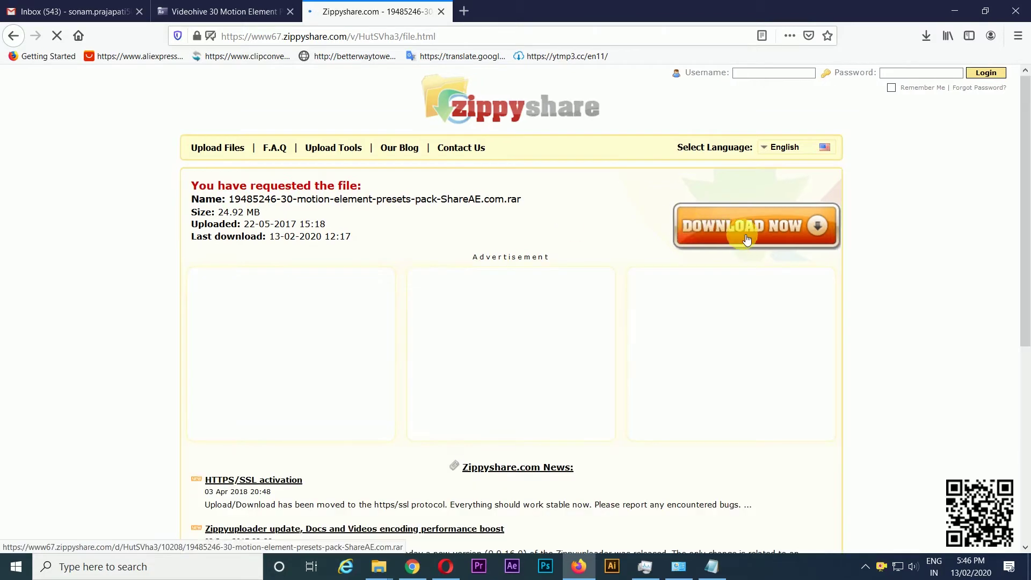
- Start the Zippyshare download of the presets archive, closing the pop-up ad tabs
left_click(740, 238)
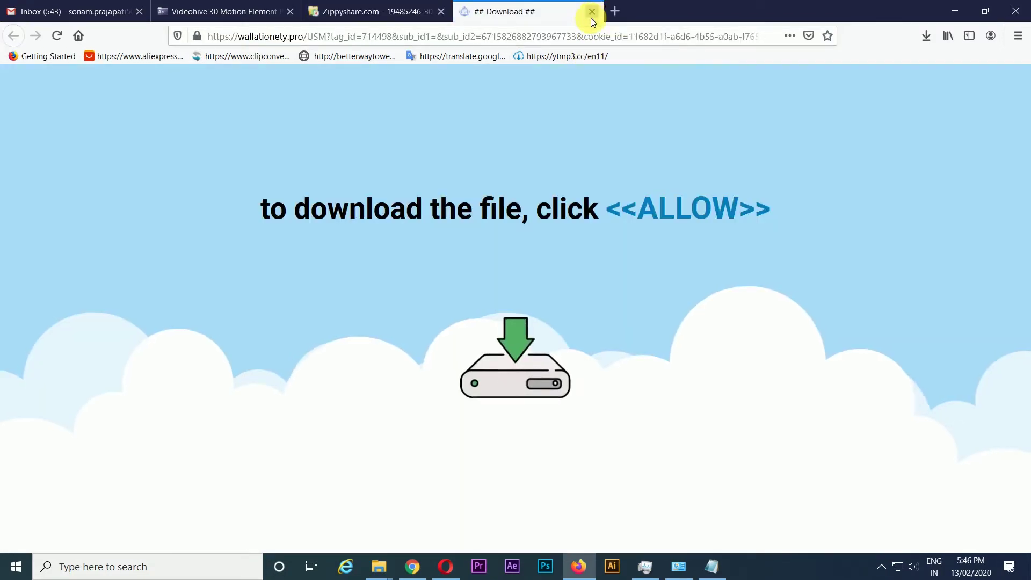
left_click(592, 12)
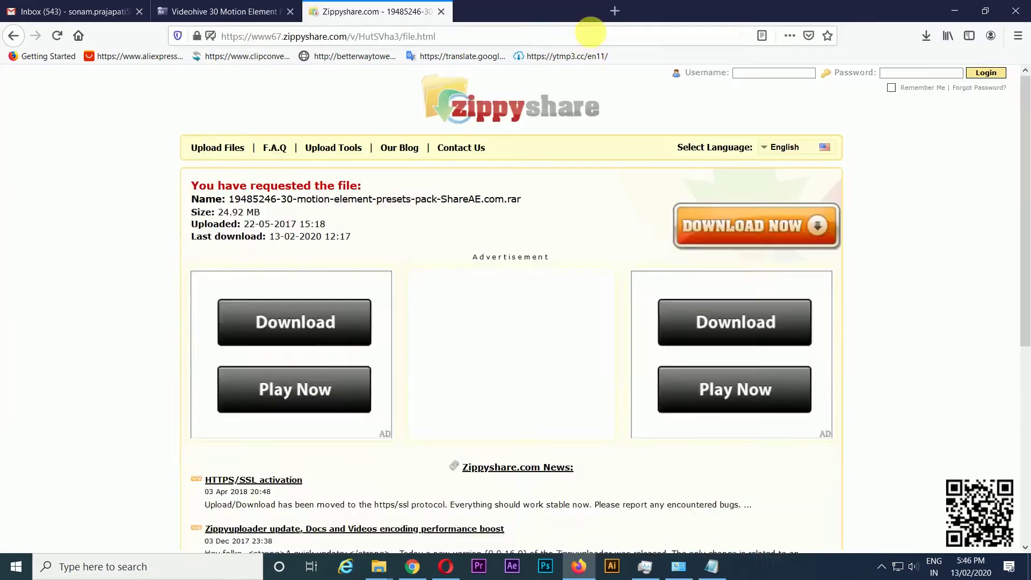
left_click(720, 238)
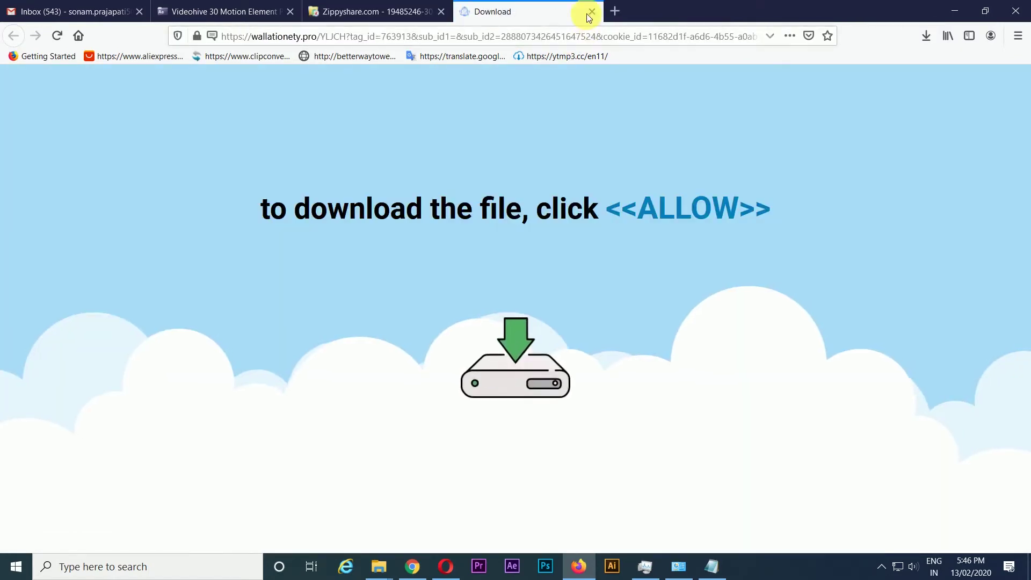
left_click(592, 12)
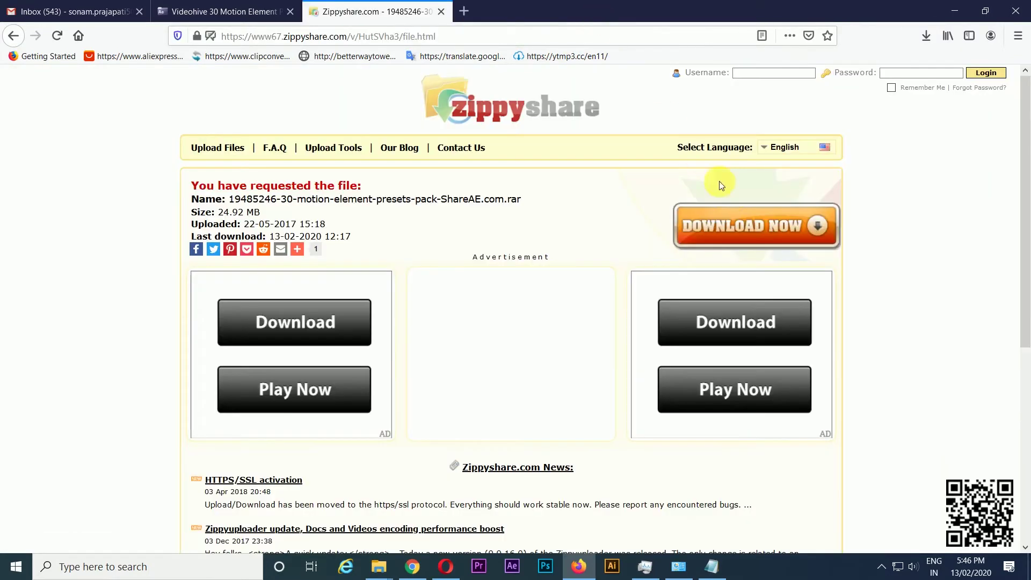
left_click(721, 231)
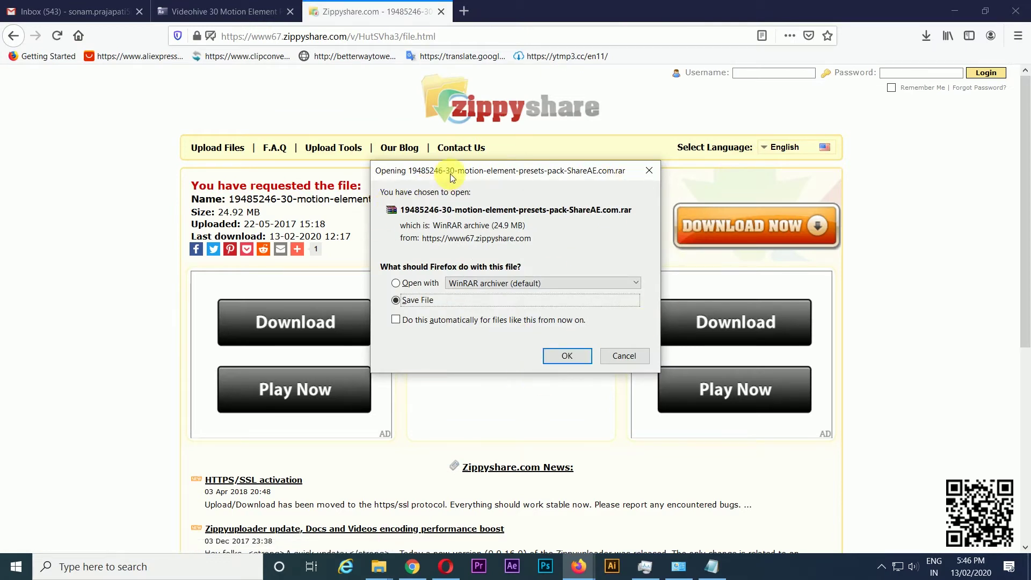
- Choose Save File for the .rar archive and confirm it
left_click_drag(453, 177, 475, 182)
left_click(423, 305)
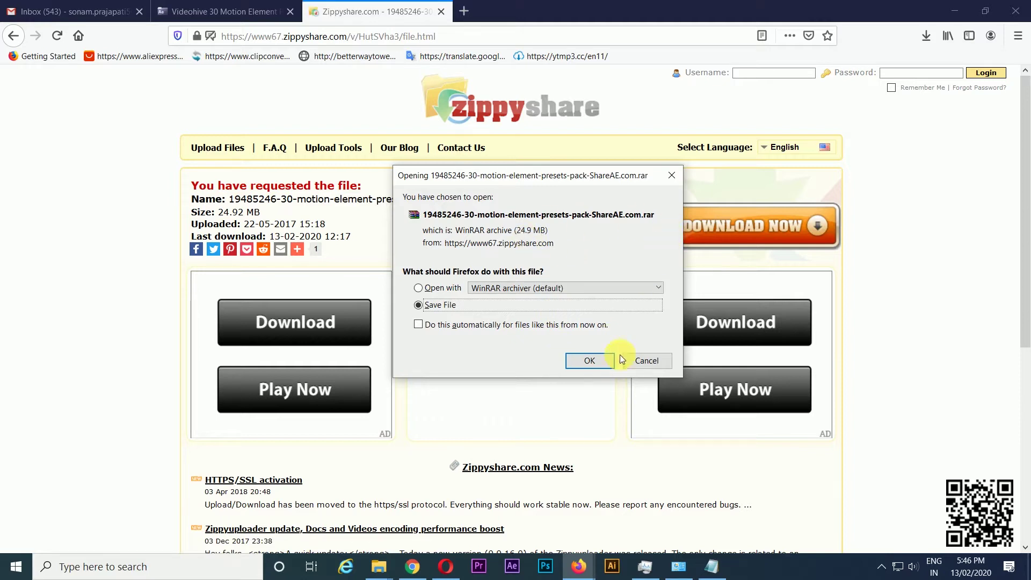
left_click(646, 360)
mouse_move(398, 563)
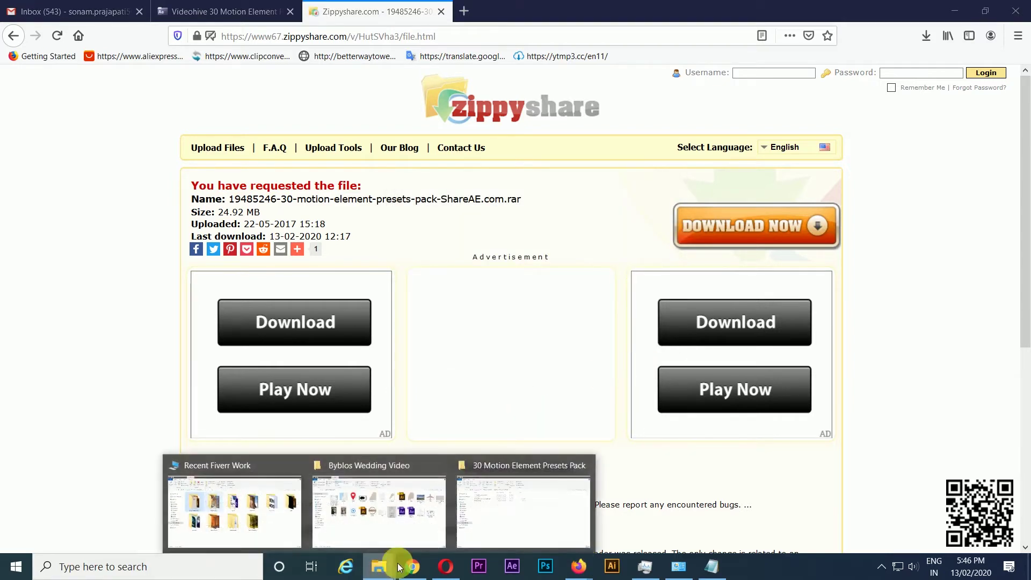
left_click(511, 524)
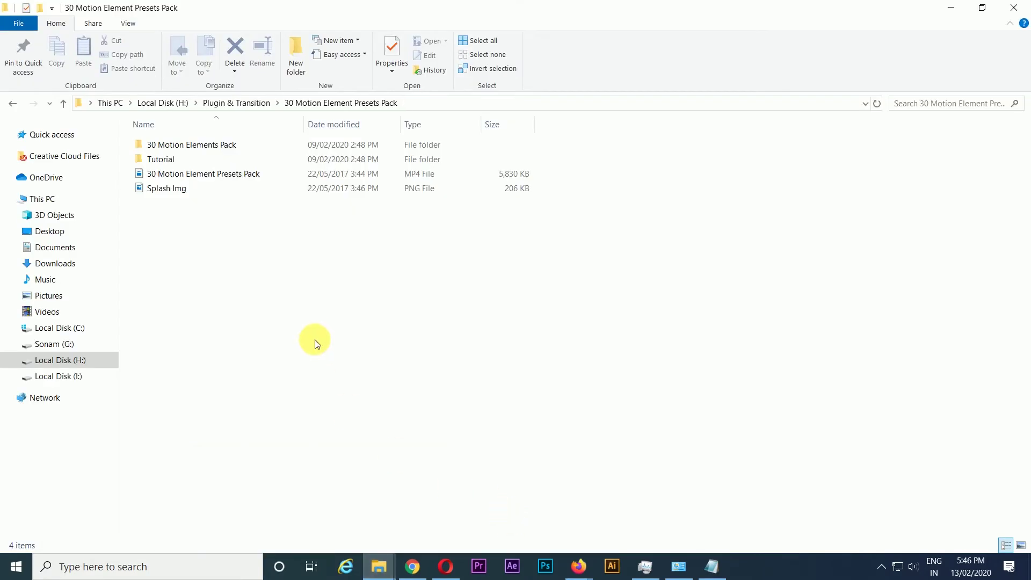
- Open the 30 Motion Elements Pack folder and inspect its Bursts and Circle, Gift and Lines subfolders
double_click(217, 147)
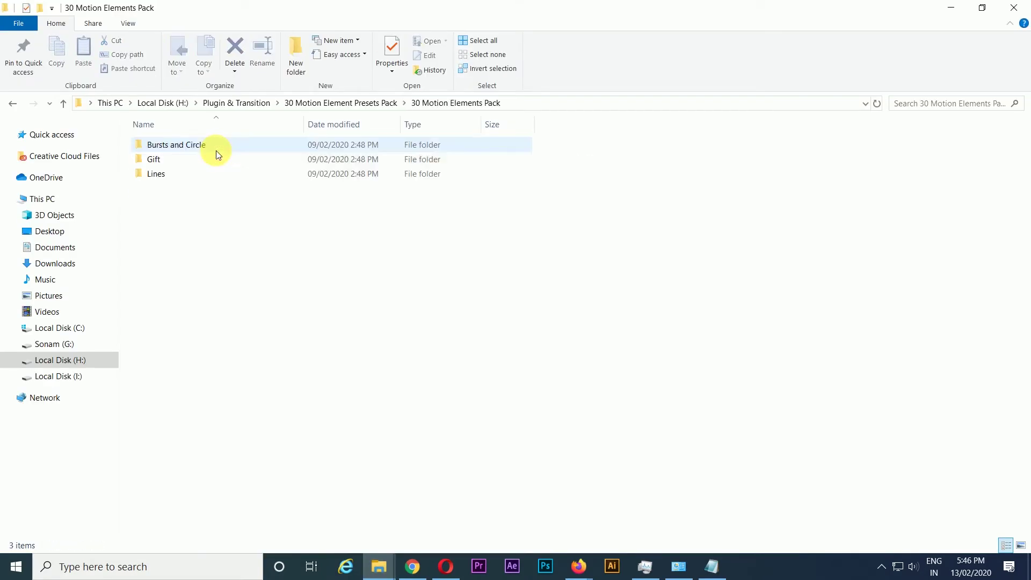
double_click(189, 148)
key("BackSpace")
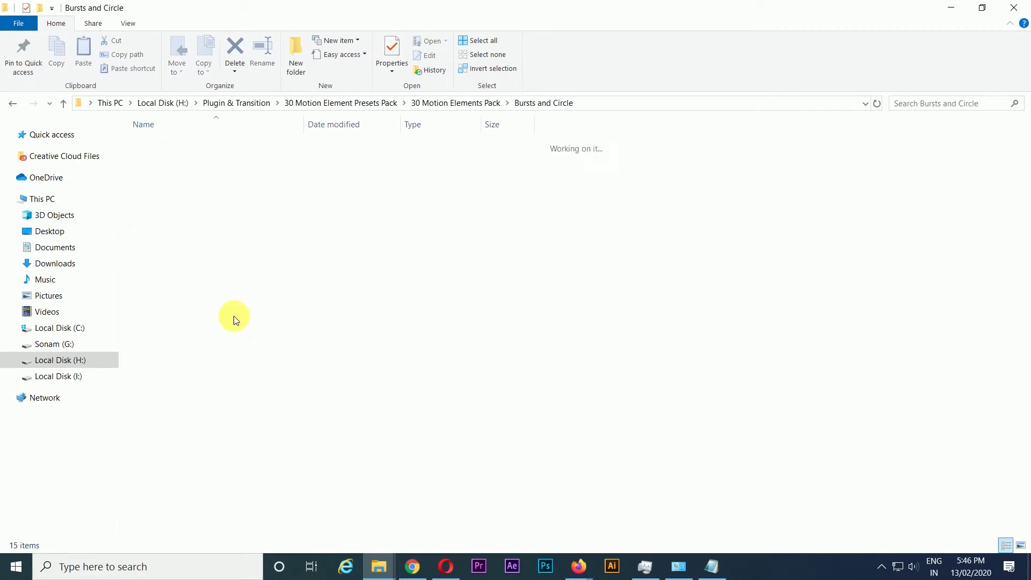
double_click(168, 161)
key("BackSpace")
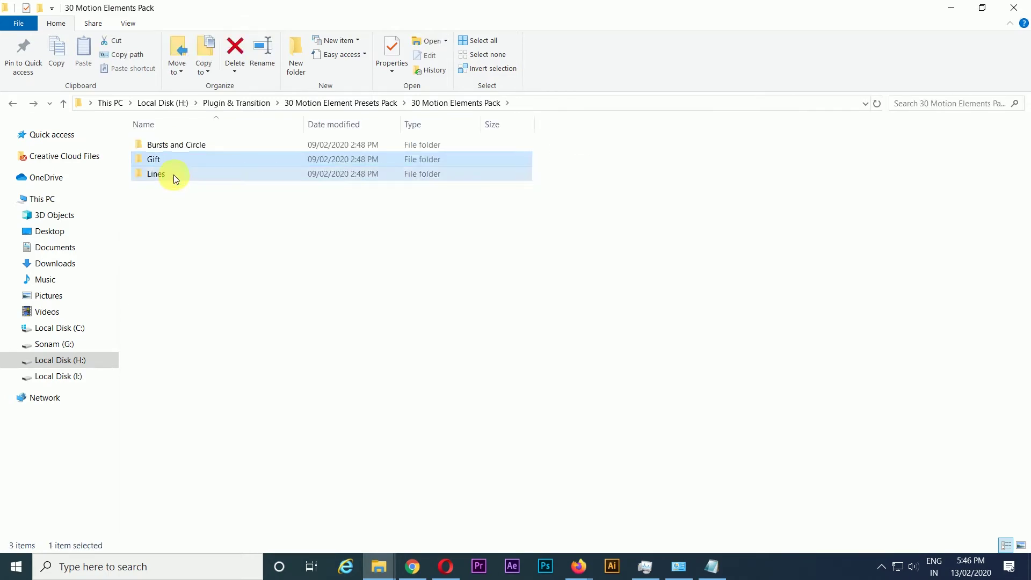
double_click(172, 173)
key("BackSpace")
key("BackSpace")
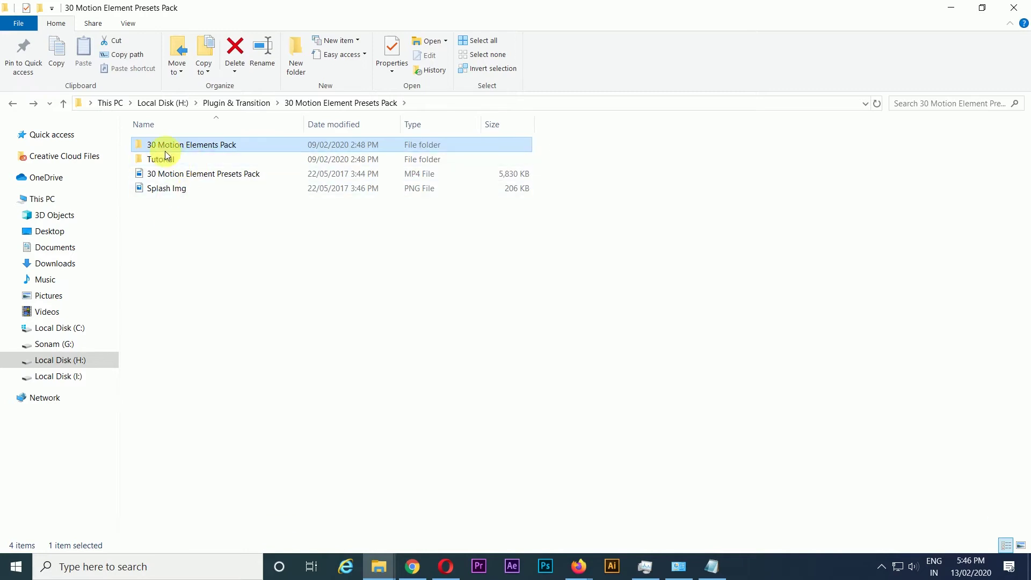
- Copy the 30 Motion Elements Pack folder
right_click(204, 143)
left_click(262, 392)
left_click(153, 571)
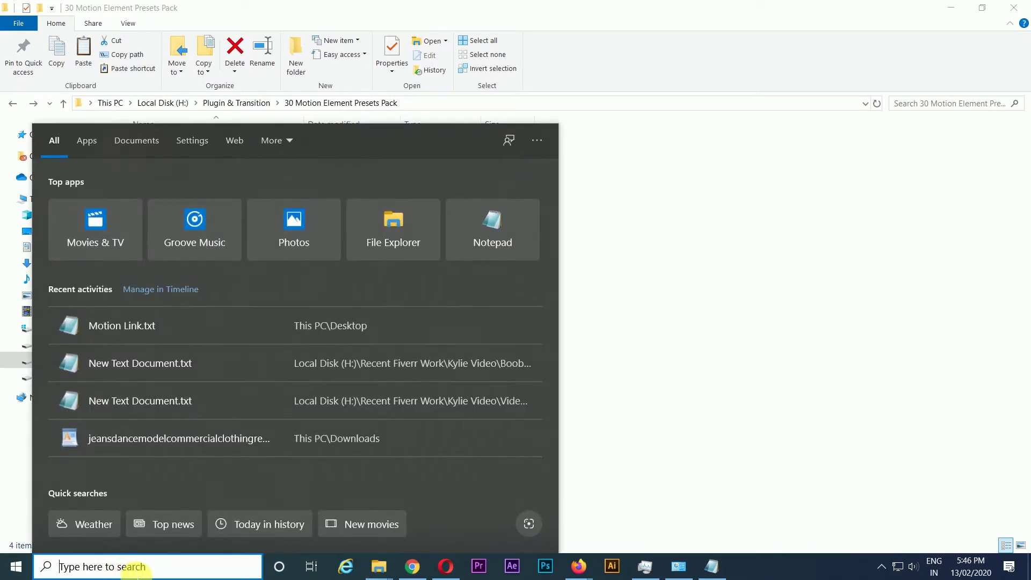
type("p")
- Search for 'after' and open the file location of the Adobe After Effects 2020 shortcut
key("BackSpace")
type("after")
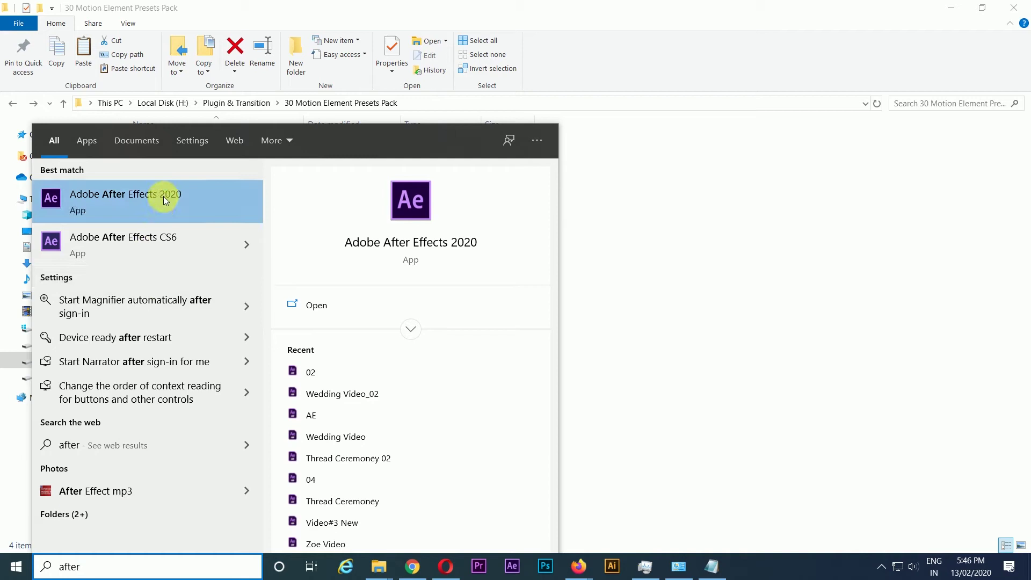
right_click(143, 200)
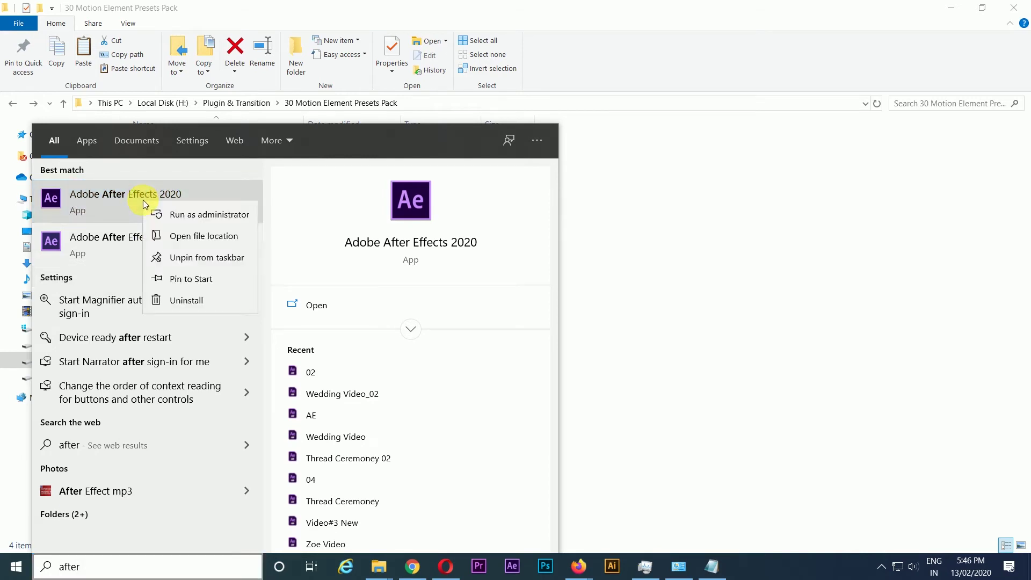
left_click(204, 239)
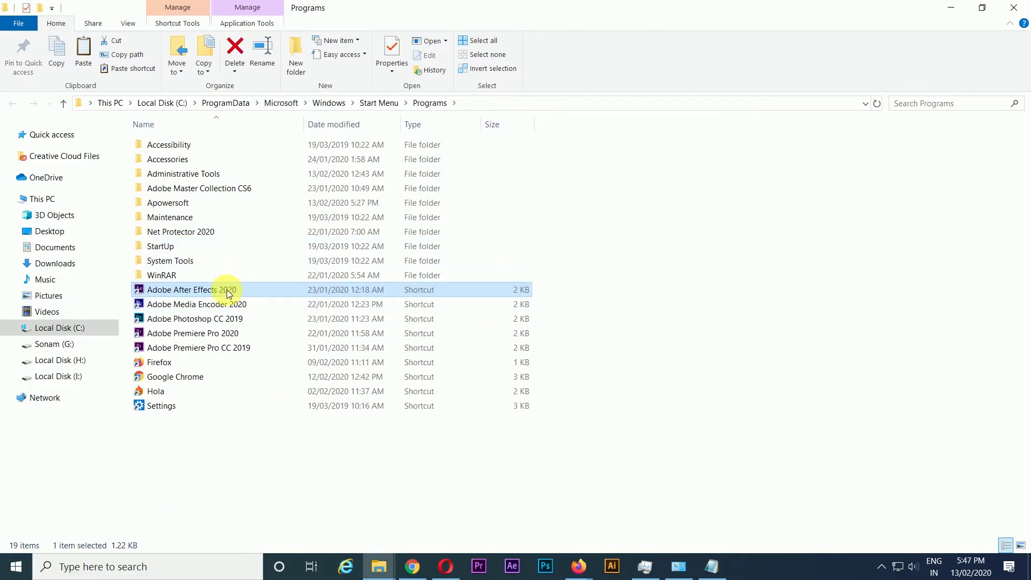
- Paste the pack into After Effects 2020's Presets folder, replacing the existing files
right_click(227, 292)
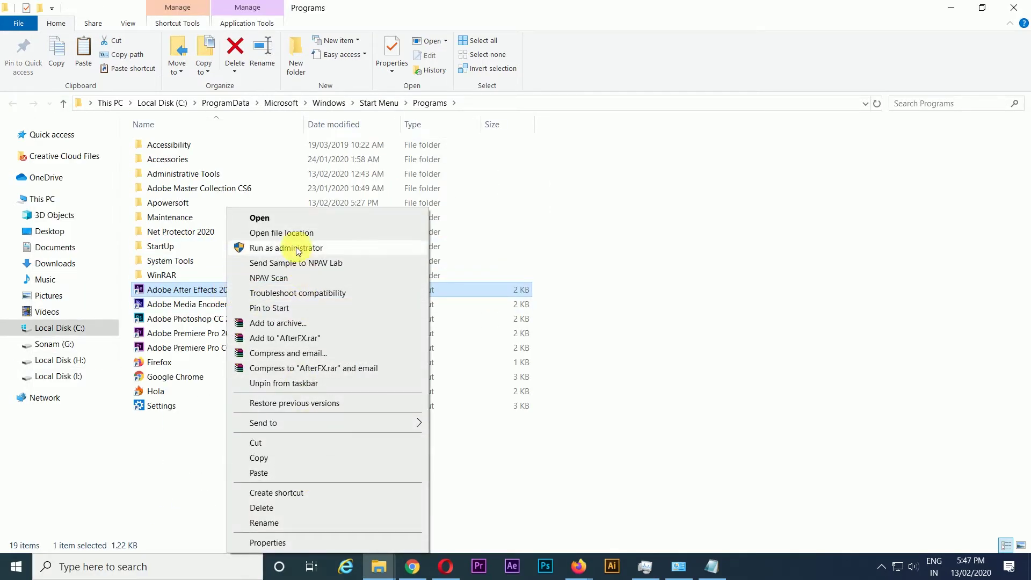
left_click(294, 234)
scroll(311, 279, "up", 3)
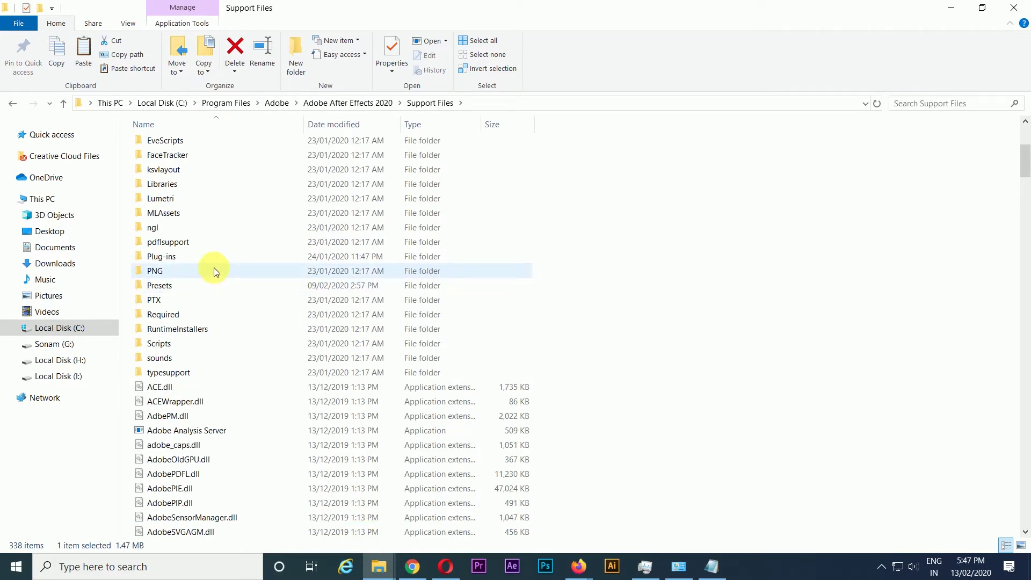
double_click(185, 285)
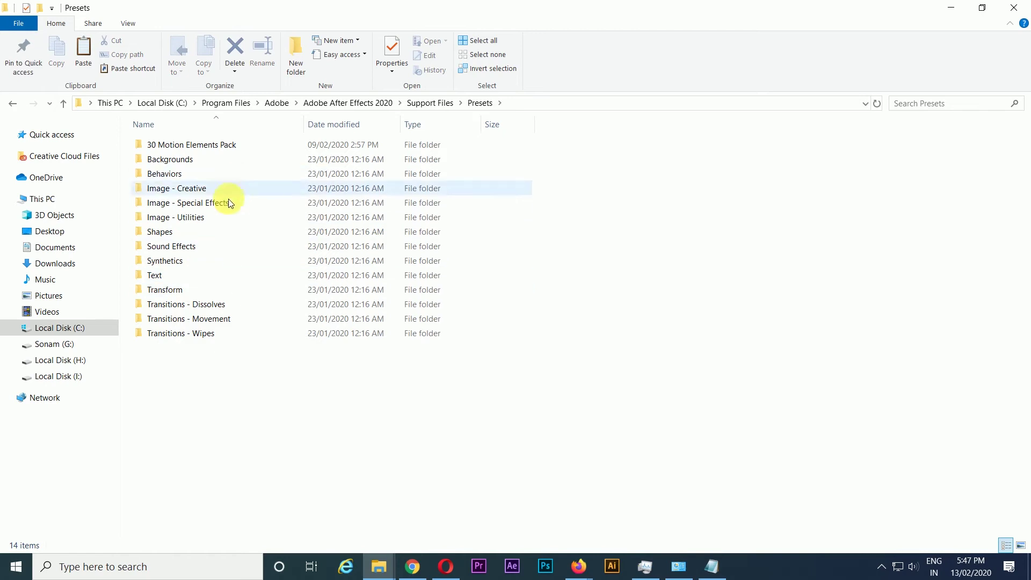
right_click(235, 365)
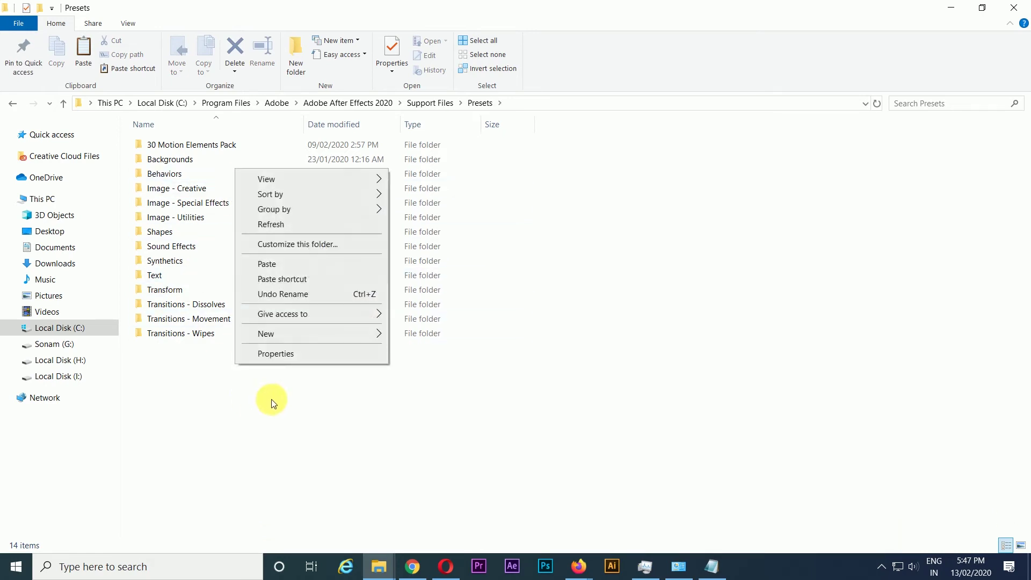
left_click(279, 266)
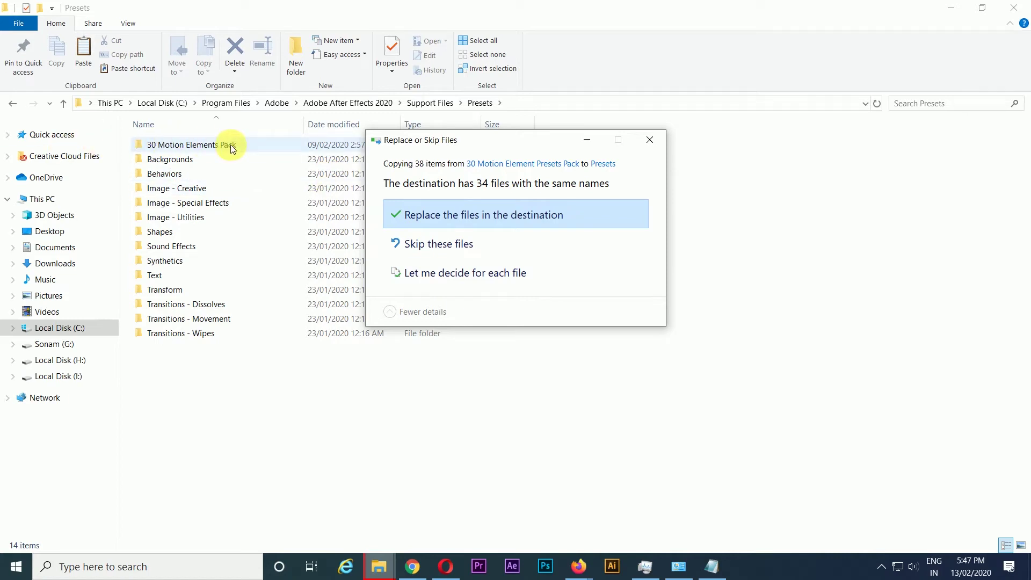
left_click(438, 240)
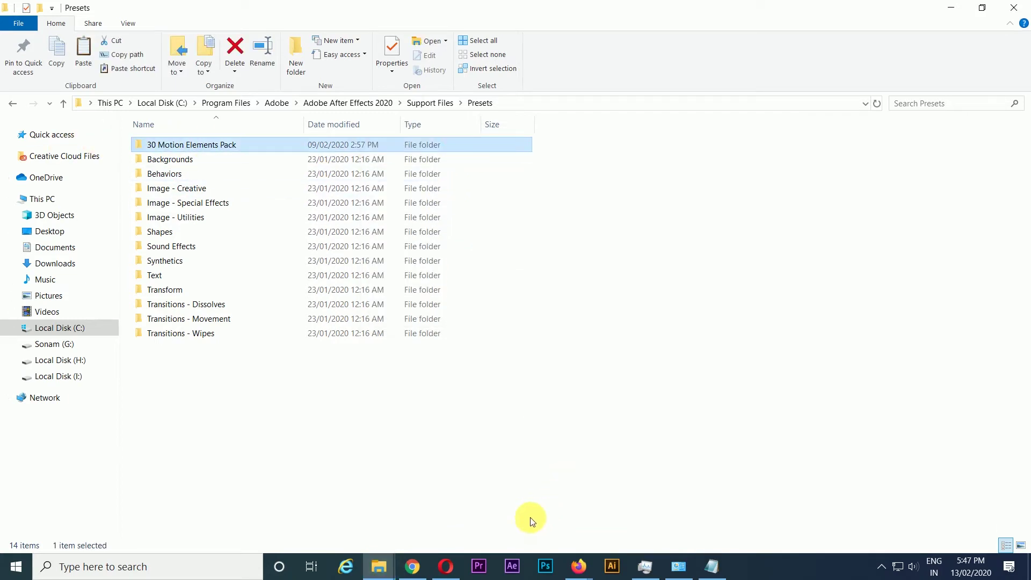
left_click(514, 571)
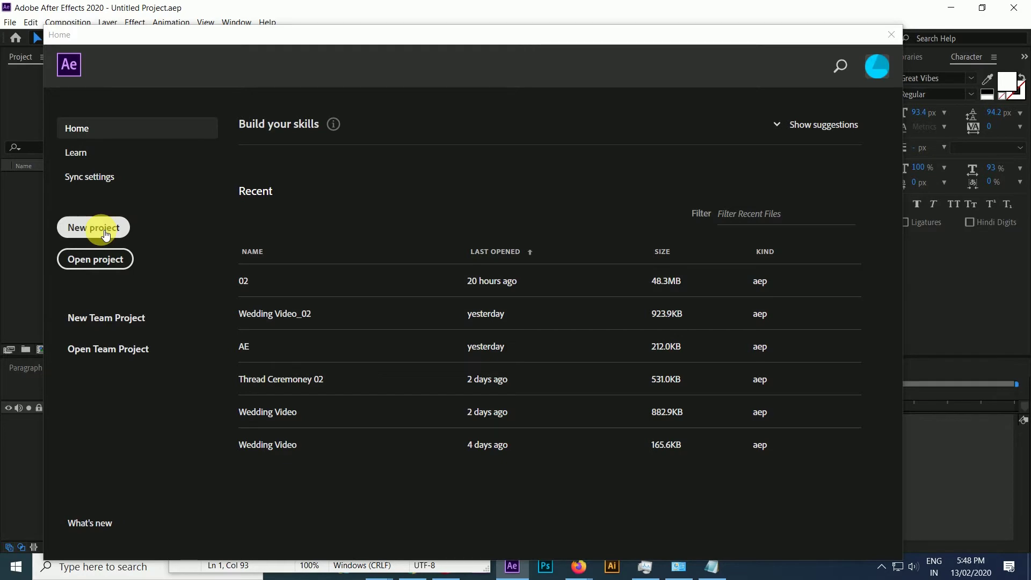
- Close the start screen and create a new 1920x1080 composition, Comp 1
left_click(105, 231)
left_click(460, 214)
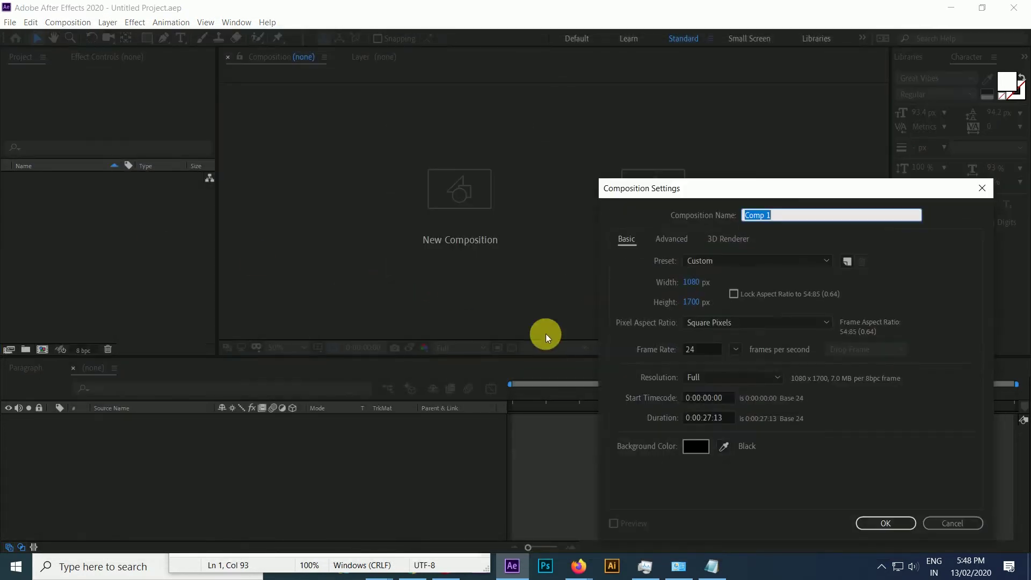
left_click(693, 283)
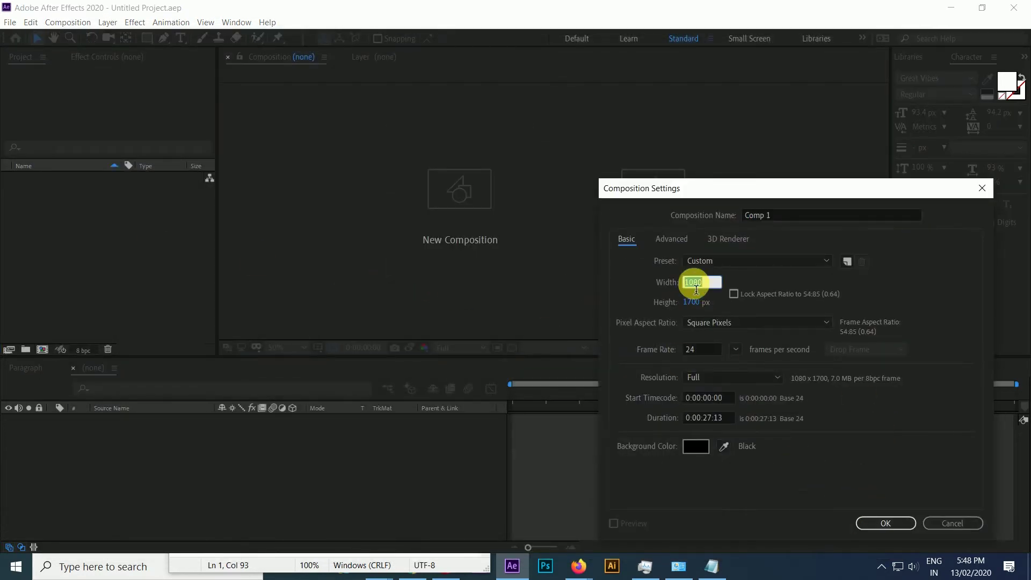
type("1920")
key("Tab")
type("1080")
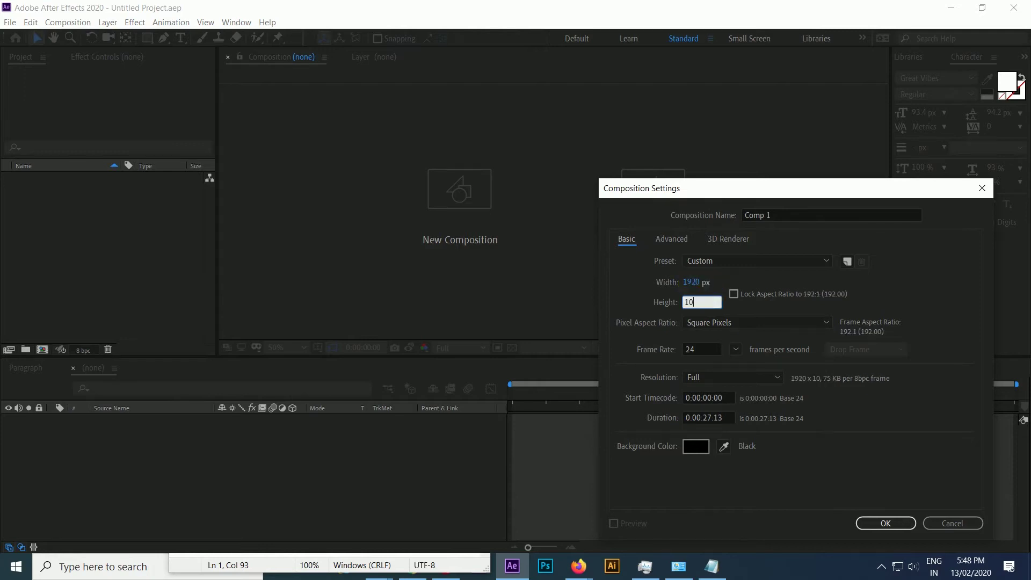
key("Return")
- Add a new solid layer coloured deep royal blue, Deep Royal Blue Solid 1
right_click(227, 470)
mouse_move(282, 343)
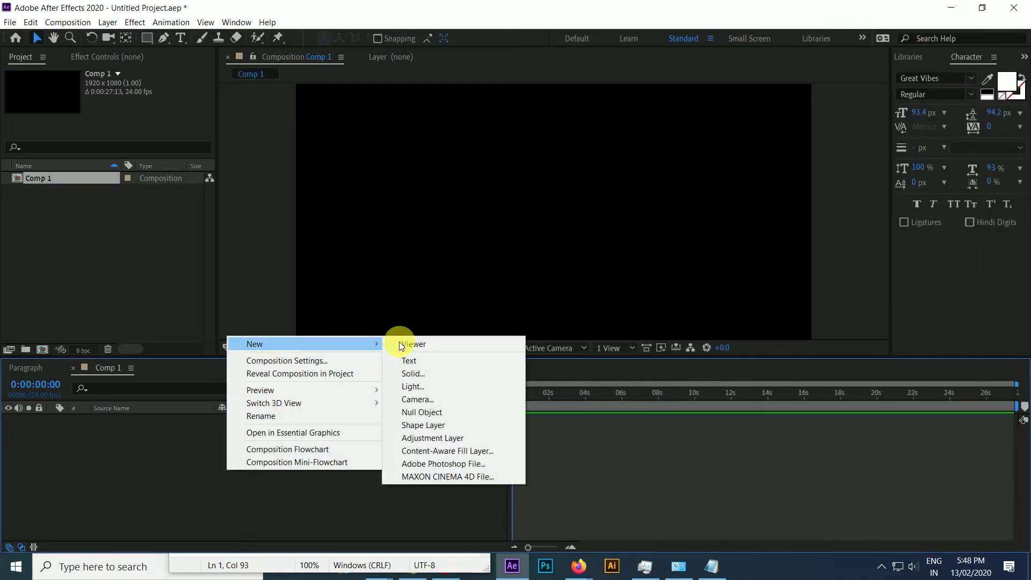
left_click(429, 372)
left_click(497, 368)
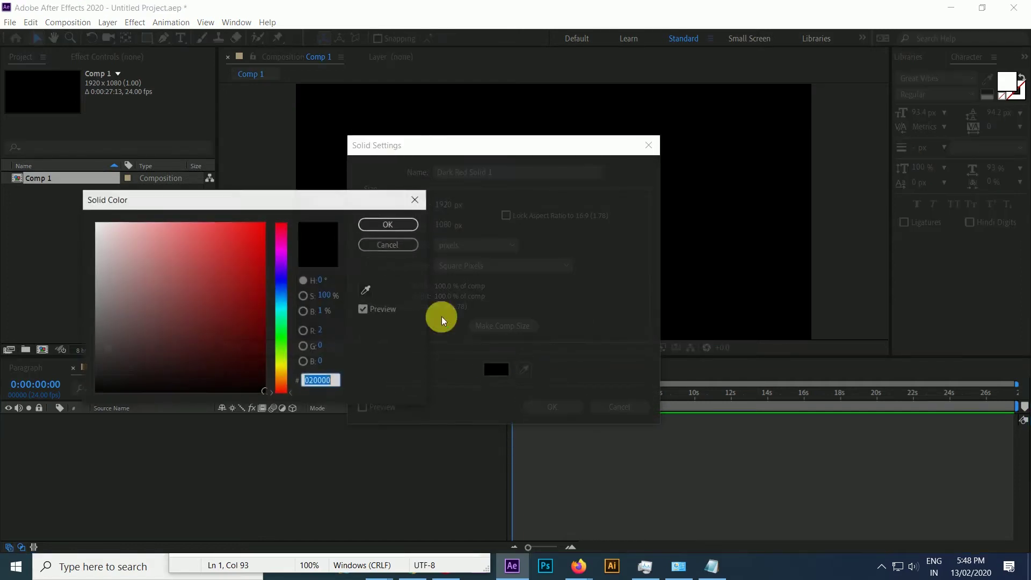
left_click(284, 350)
left_click_drag(285, 352, 281, 300)
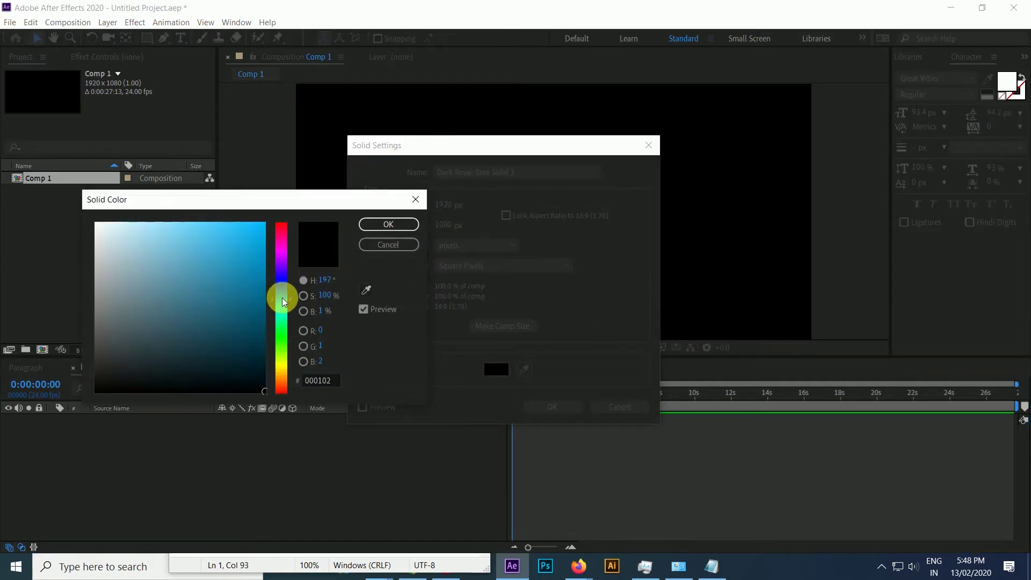
left_click(244, 289)
left_click(388, 230)
left_click(550, 406)
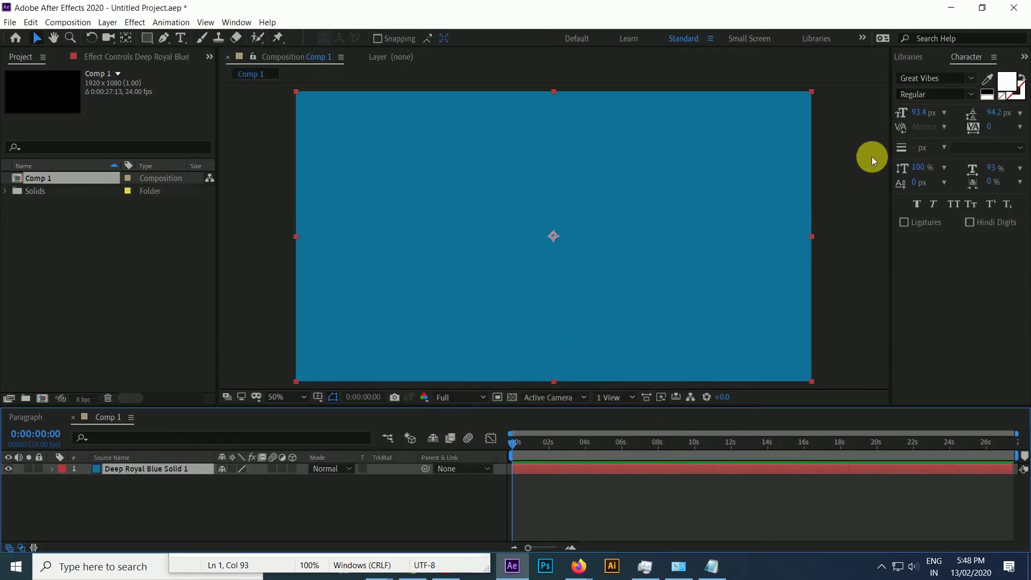
left_click(914, 57)
- Show Effects & Presets and expand Animation Presets > 30 Motion Elements Pack > Bursts and Circle
key("ctrl+5")
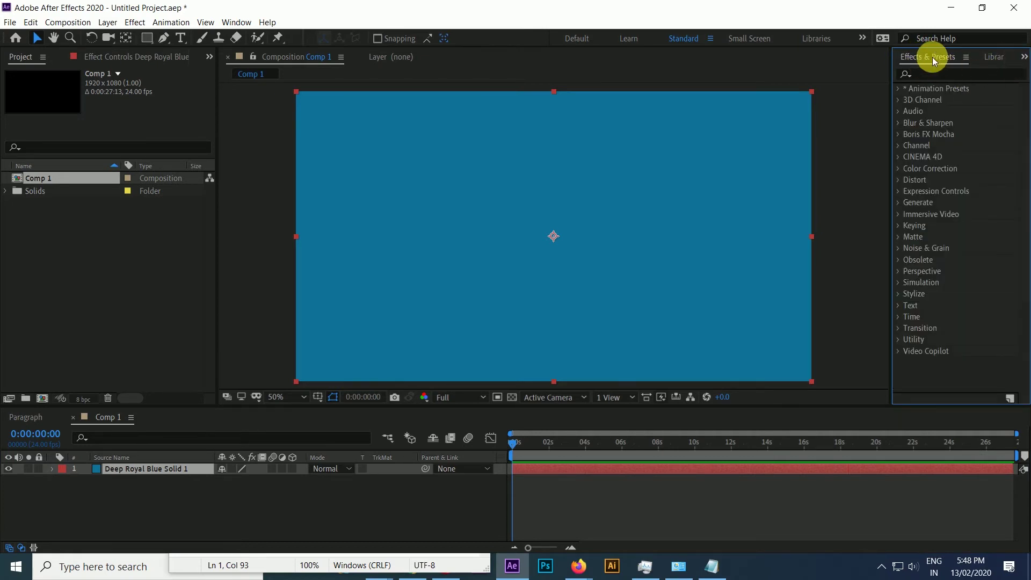
left_click(236, 29)
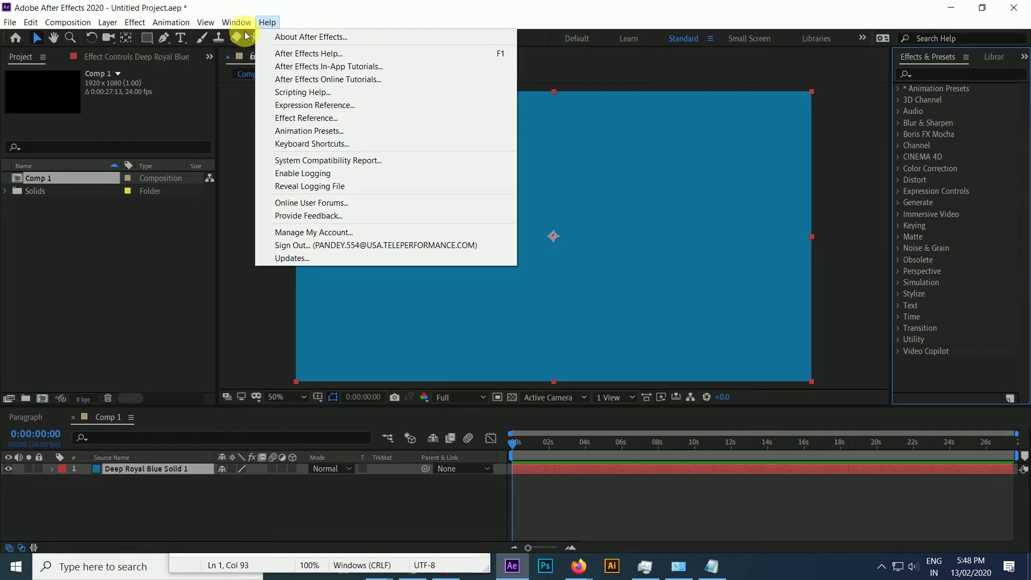
mouse_move(239, 24)
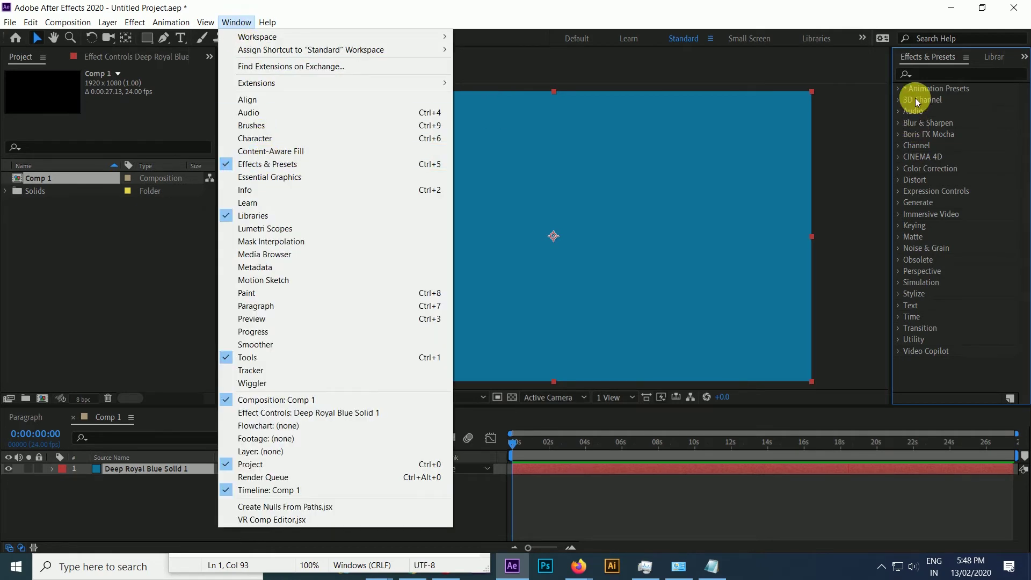
left_click(903, 91)
left_click(899, 90)
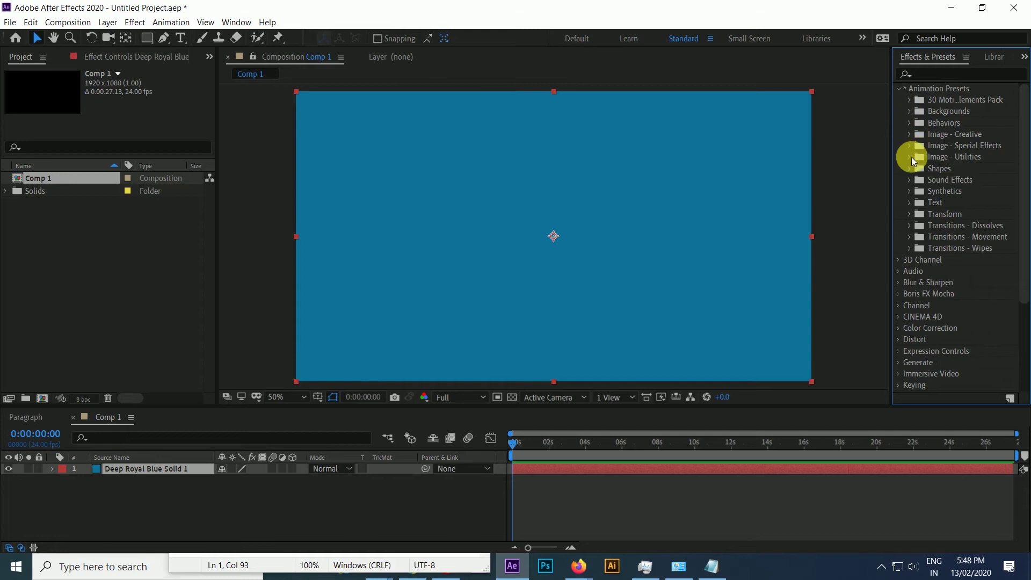
left_click(911, 102)
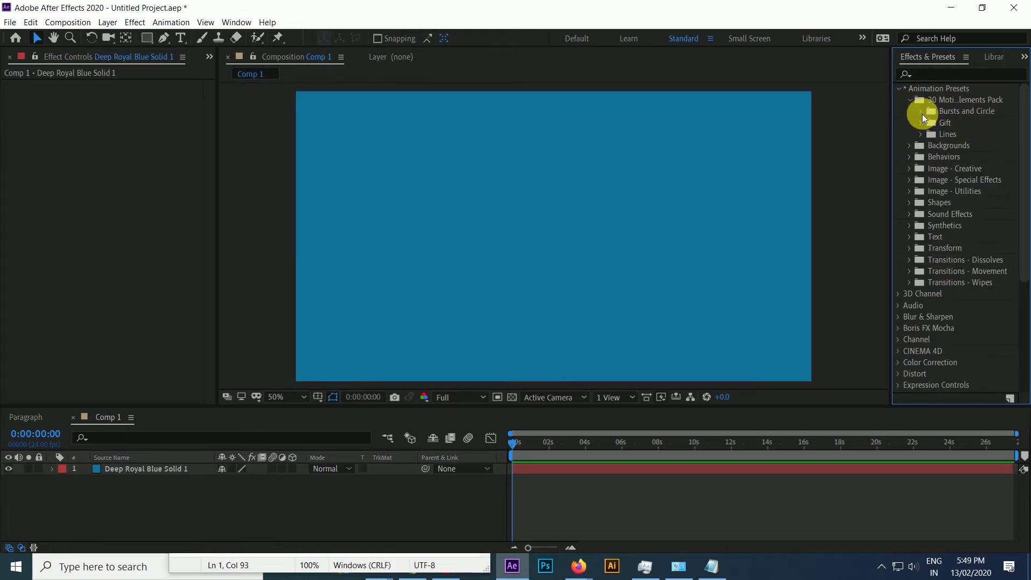
left_click(922, 111)
- Apply the Burst 1 preset and scale Shape Layer 1 down to 84%
double_click(969, 135)
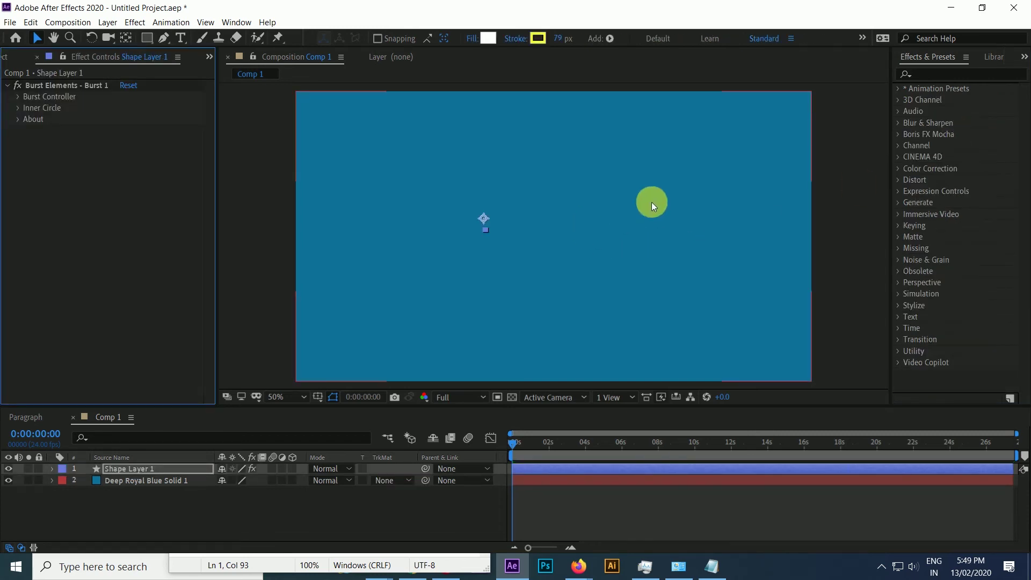
mouse_move(518, 447)
left_mouse_down()
mouse_move(562, 450)
mouse_move(492, 464)
mouse_move(543, 450)
mouse_move(523, 443)
left_mouse_up()
left_click(276, 462)
key("s")
left_click_drag(253, 481, 236, 487)
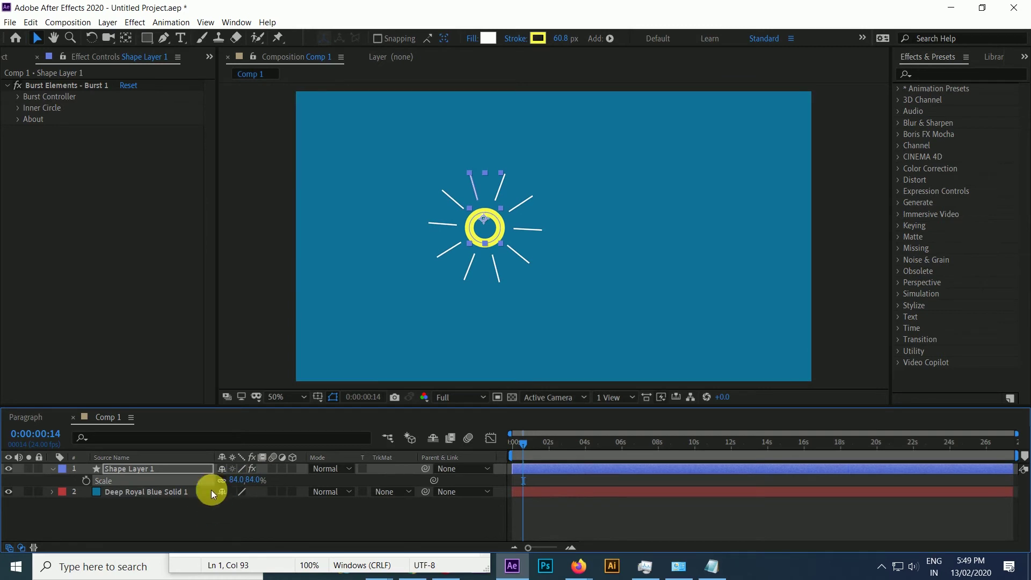
left_click(59, 110)
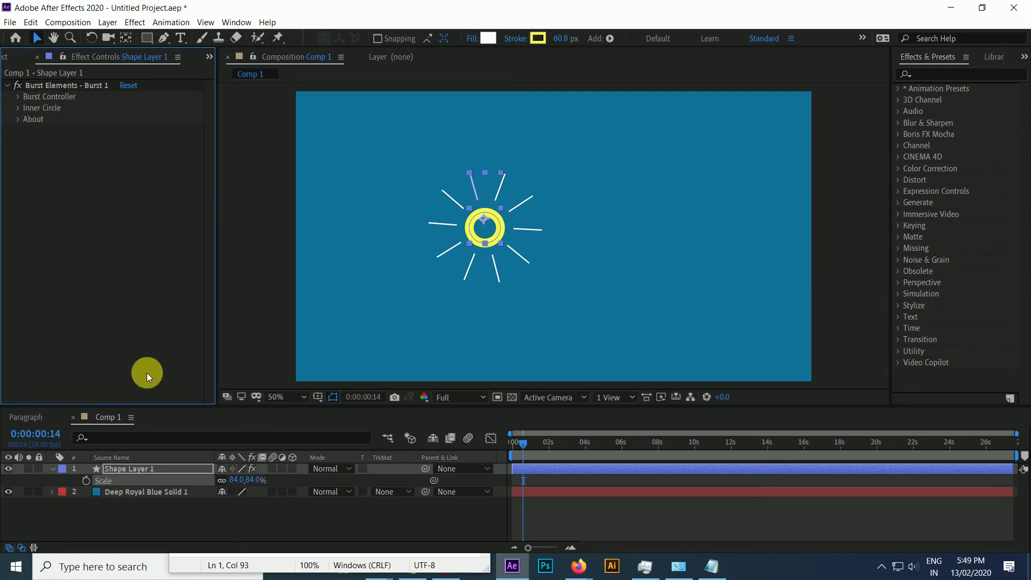
left_click(510, 225)
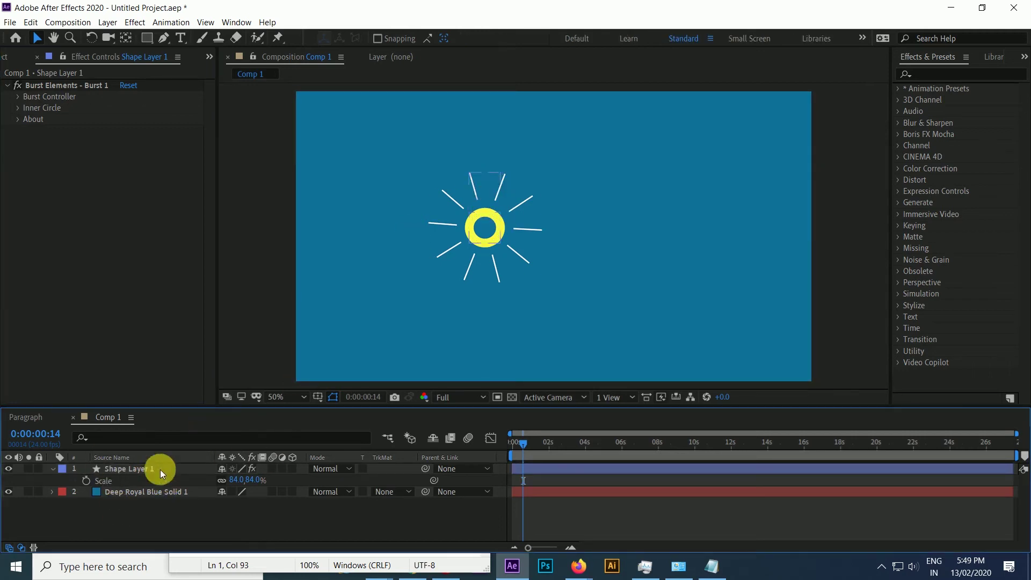
left_click(899, 89)
- Apply the Gift Burst 1 preset from the Gift folder and preview it
left_click(910, 99)
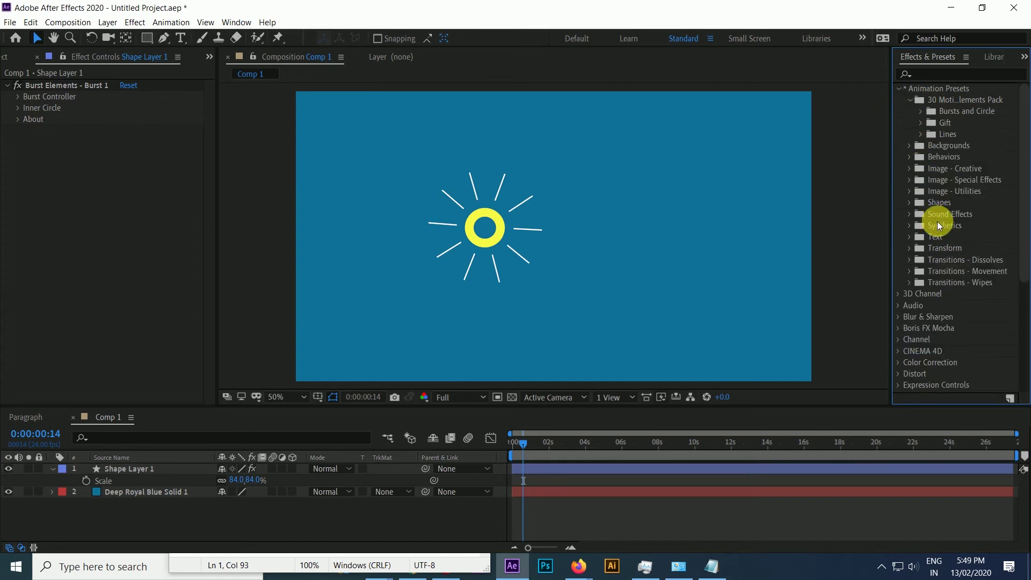
left_click(921, 123)
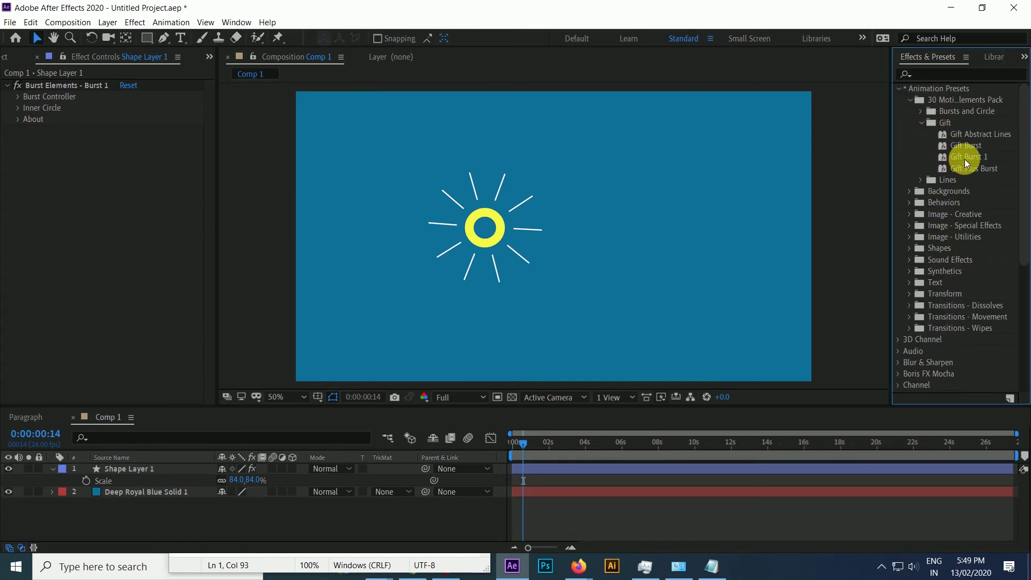
double_click(969, 157)
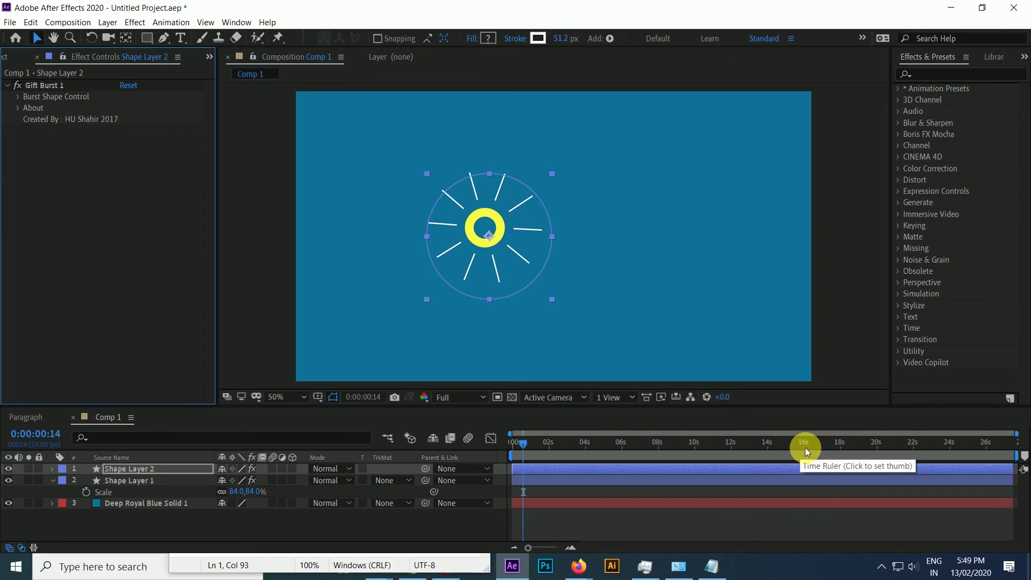
left_click(518, 445)
key("space")
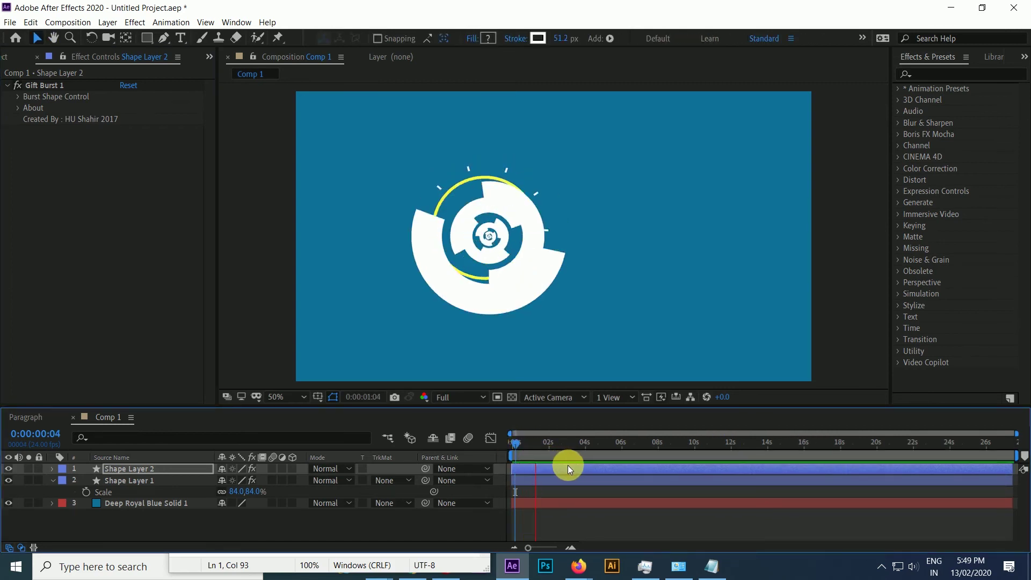
left_click(150, 473)
- Move the gift burst layer to the right side of the frame and preview again
left_click_drag(475, 227, 672, 262)
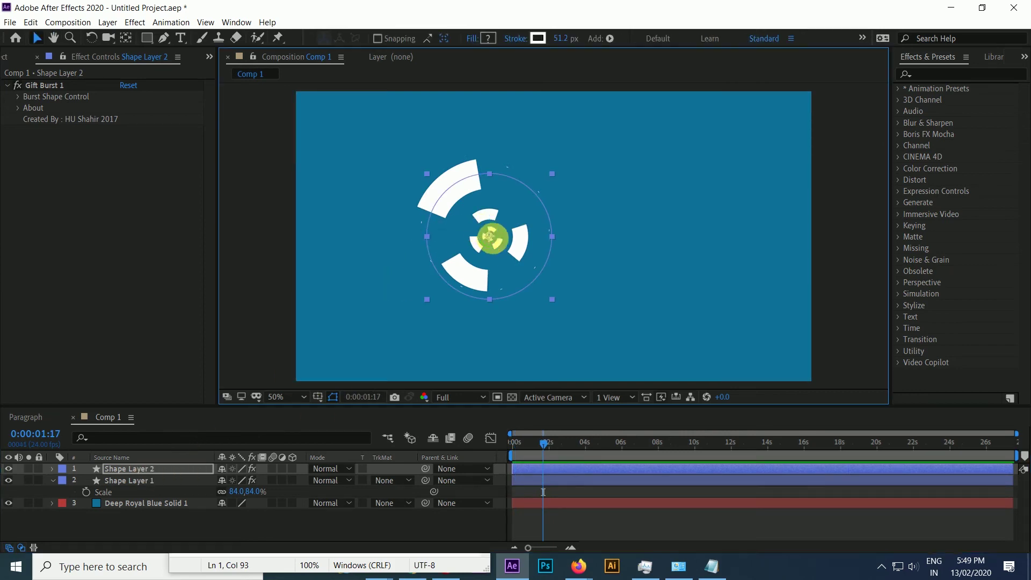
left_click(510, 444)
key("space")
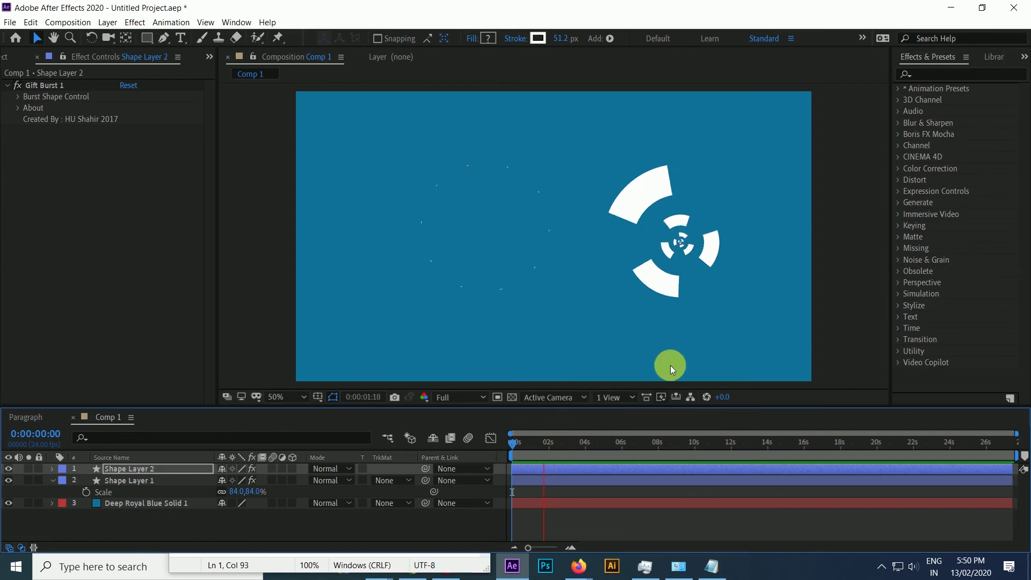
left_click(903, 95)
left_click(899, 89)
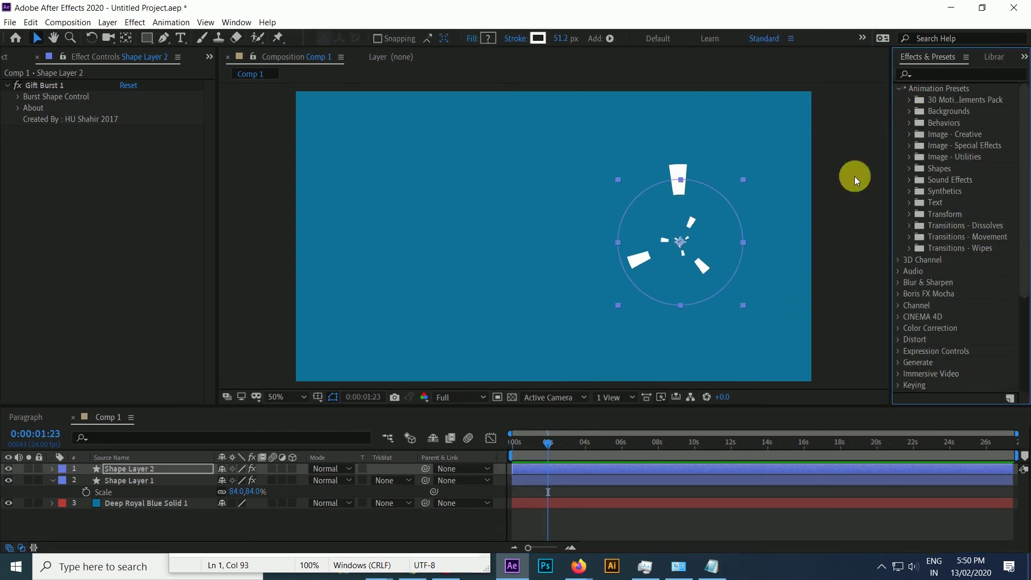
- Apply the Colorfull Lines preset from 30 Motion Elements Pack > Lines and preview it from the start
left_click(249, 519)
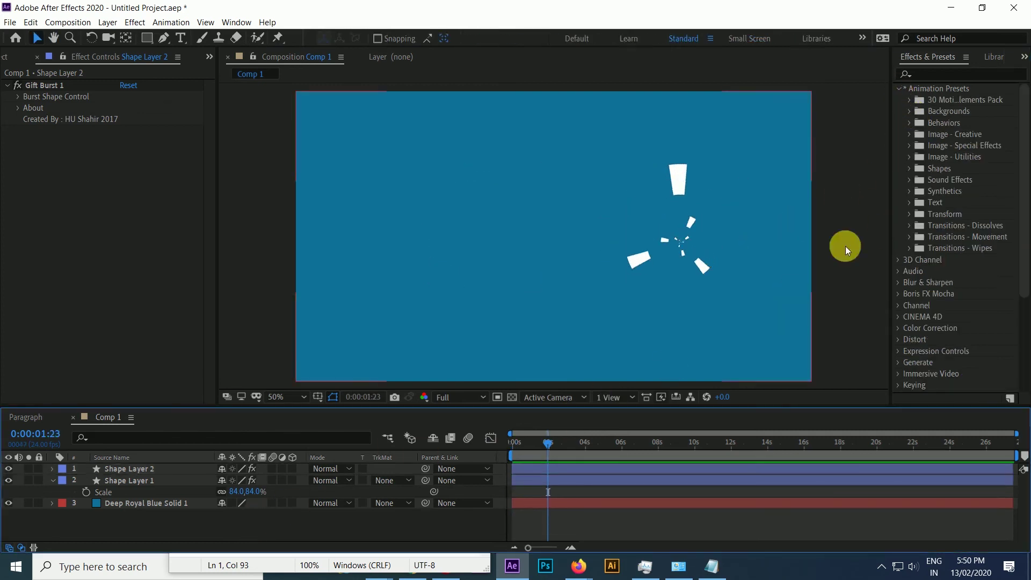
left_click(909, 100)
left_click(922, 134)
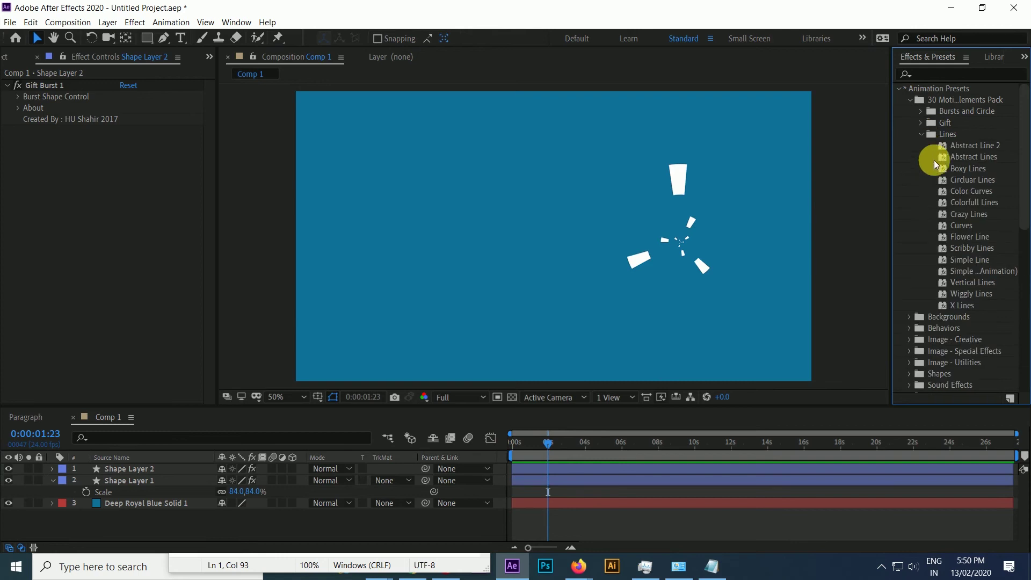
double_click(973, 201)
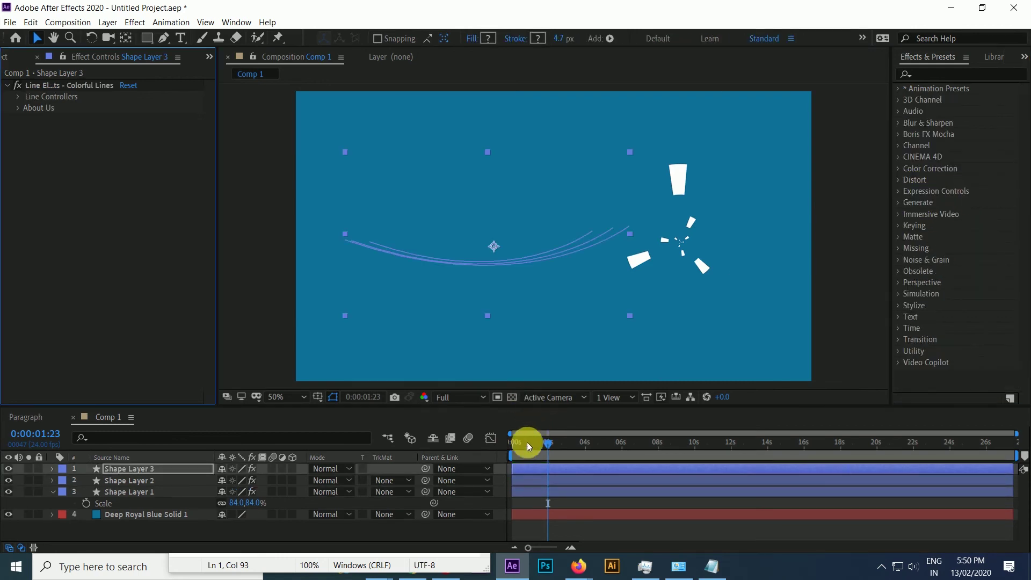
left_click(514, 447)
key("space")
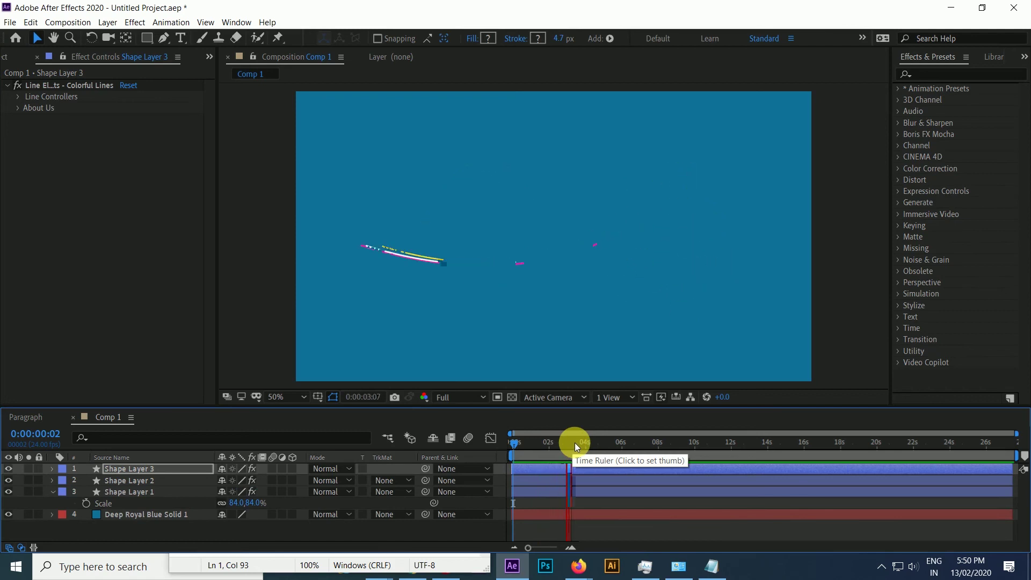
key("space")
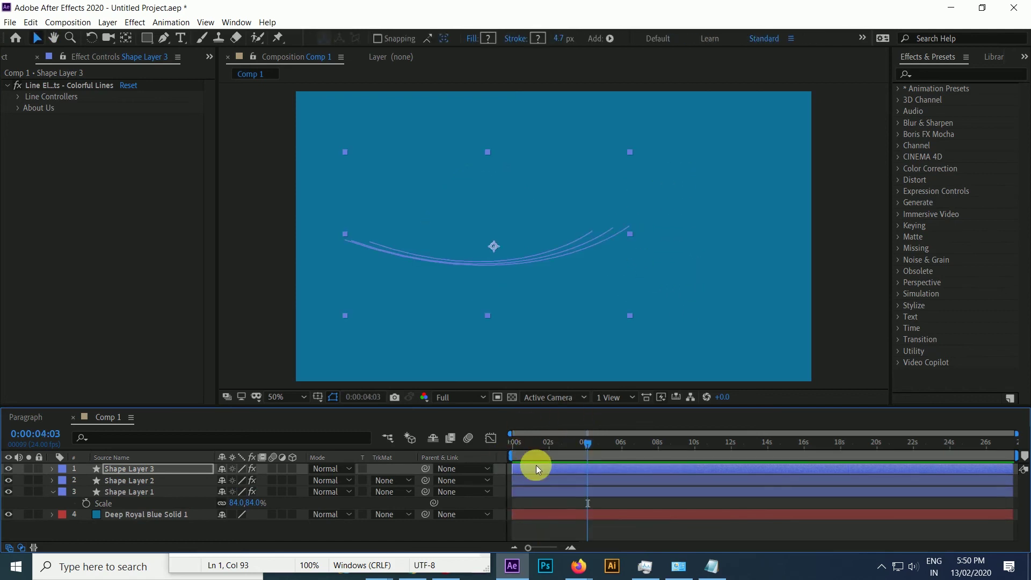
- Drag the Ring preset from Bursts and Circle onto the composition viewer
left_click(900, 89)
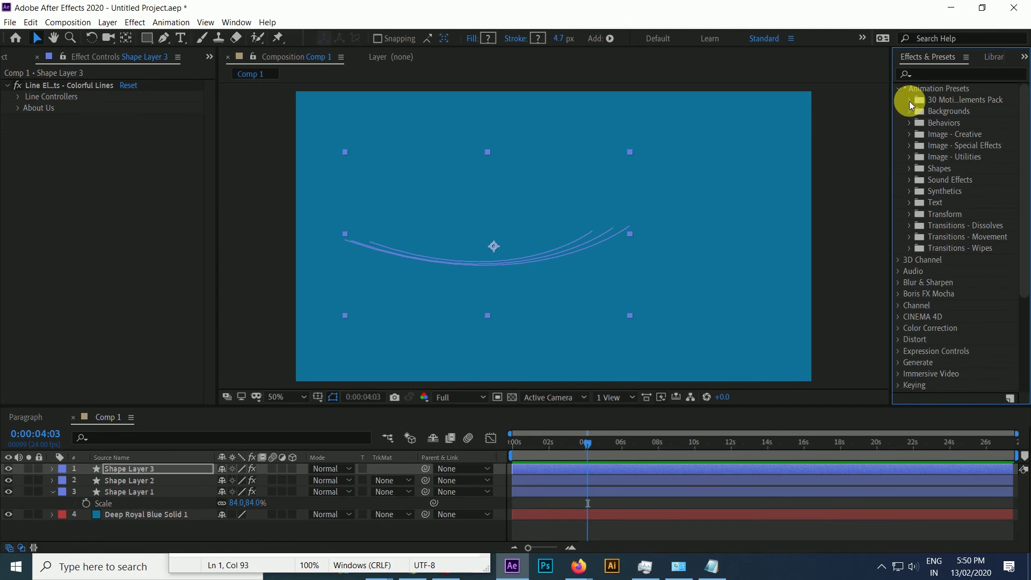
left_click(910, 101)
left_click(923, 113)
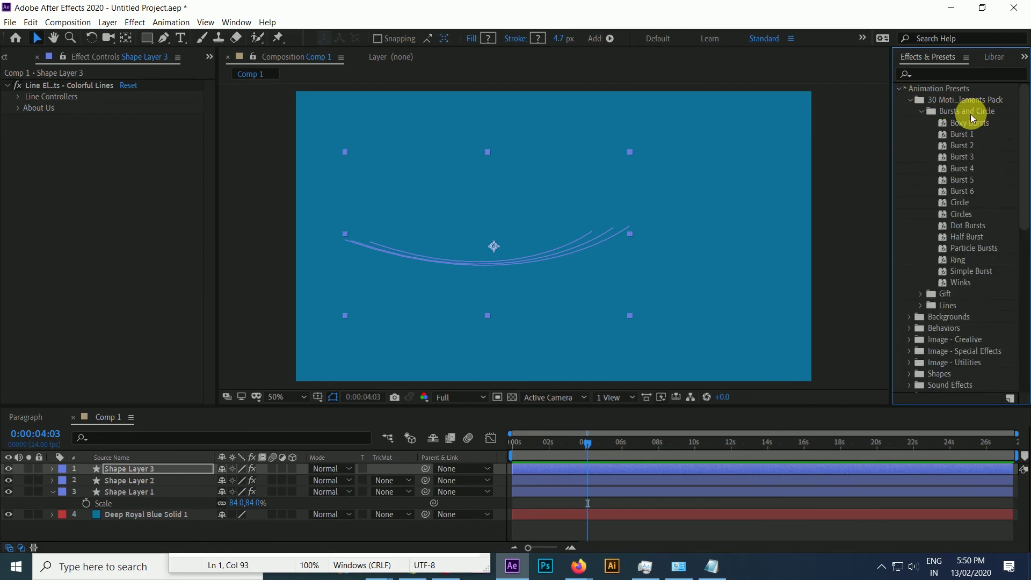
mouse_move(960, 258)
left_mouse_down()
mouse_move(624, 143)
mouse_move(277, 165)
left_mouse_up()
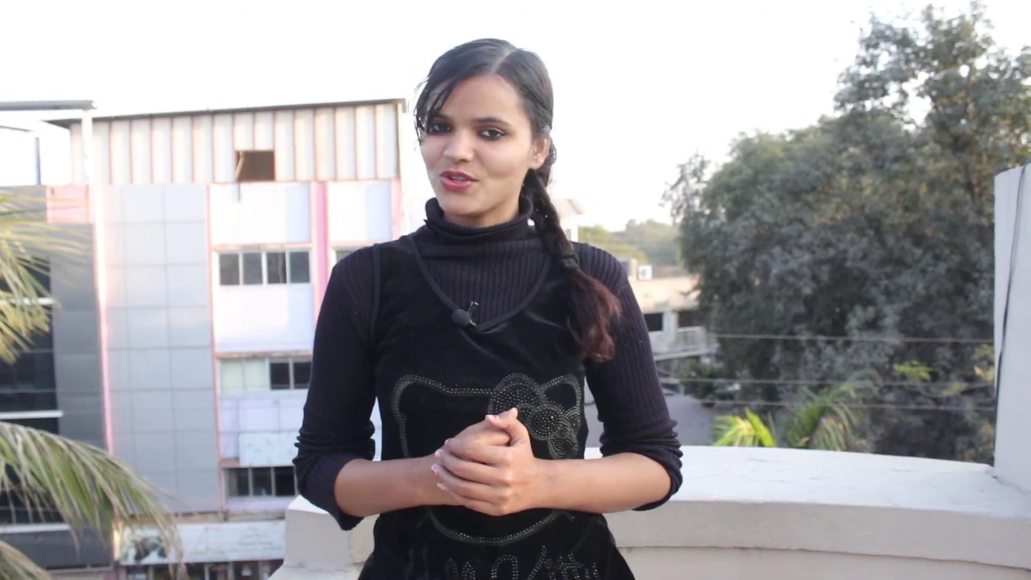